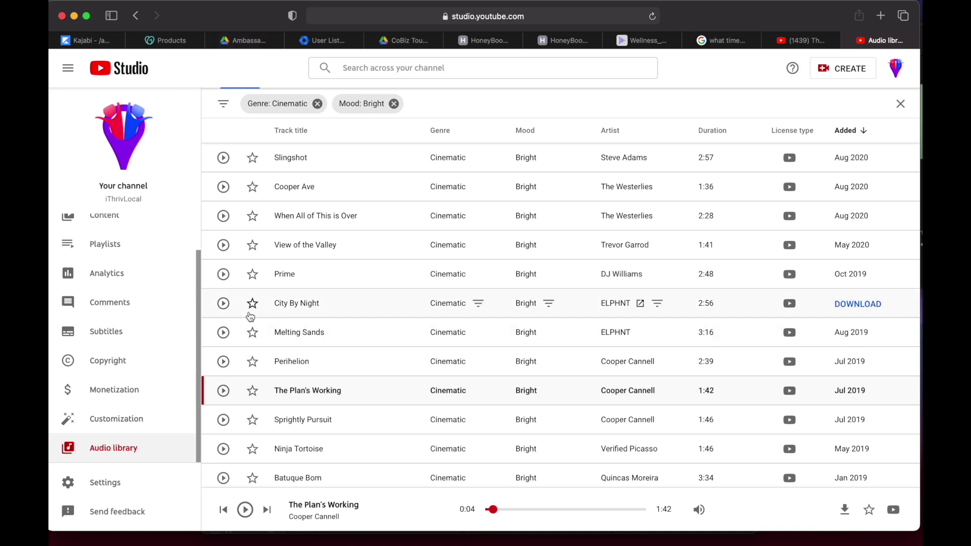
Step: Preview Melting Sands, skip ahead in the track, and pause it at 1:15
{"action": "left_click", "coordinate": [223, 335]}
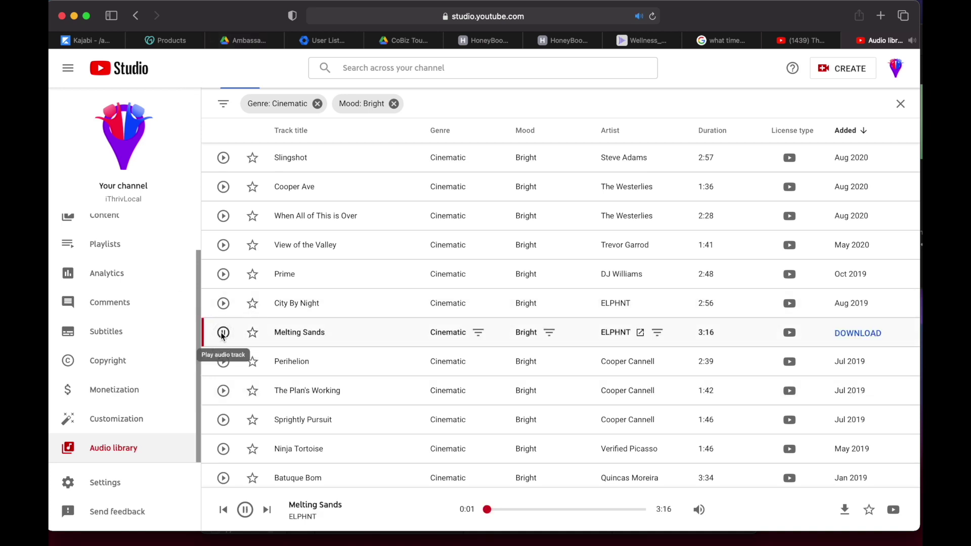
{"action": "key", "text": "XF86AudioRaiseVolume"}
{"action": "left_click", "coordinate": [223, 333]}
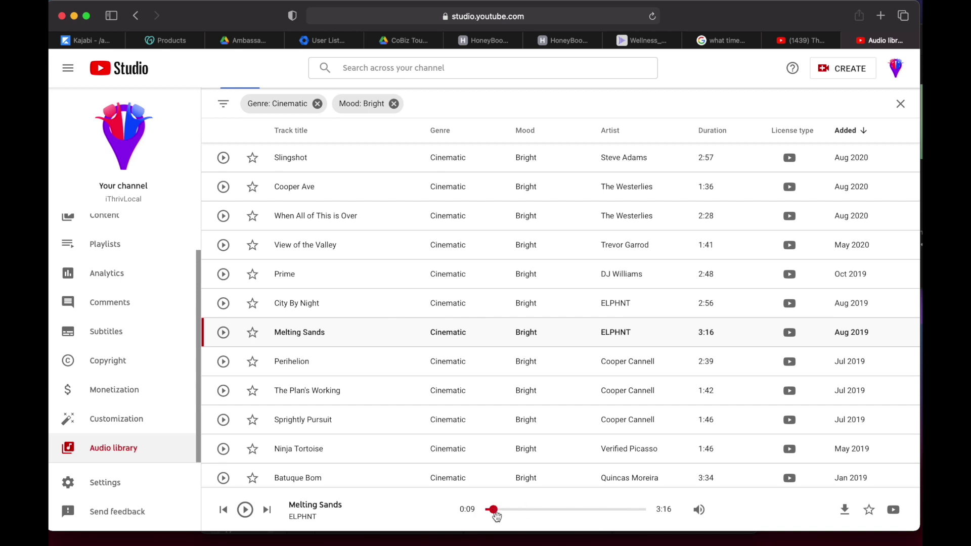
{"action": "left_click_drag", "start_coordinate": [493, 509], "coordinate": [544, 509]}
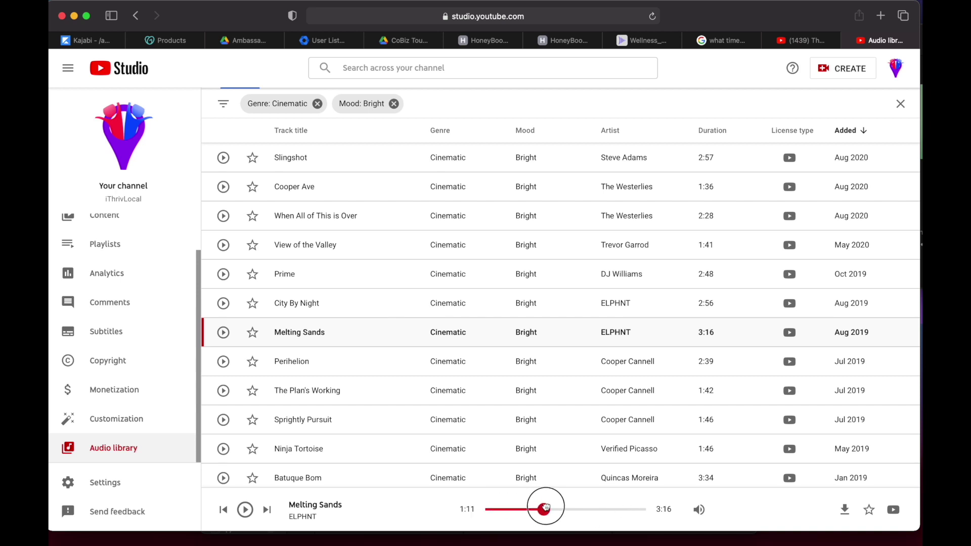
{"action": "left_click", "coordinate": [224, 334]}
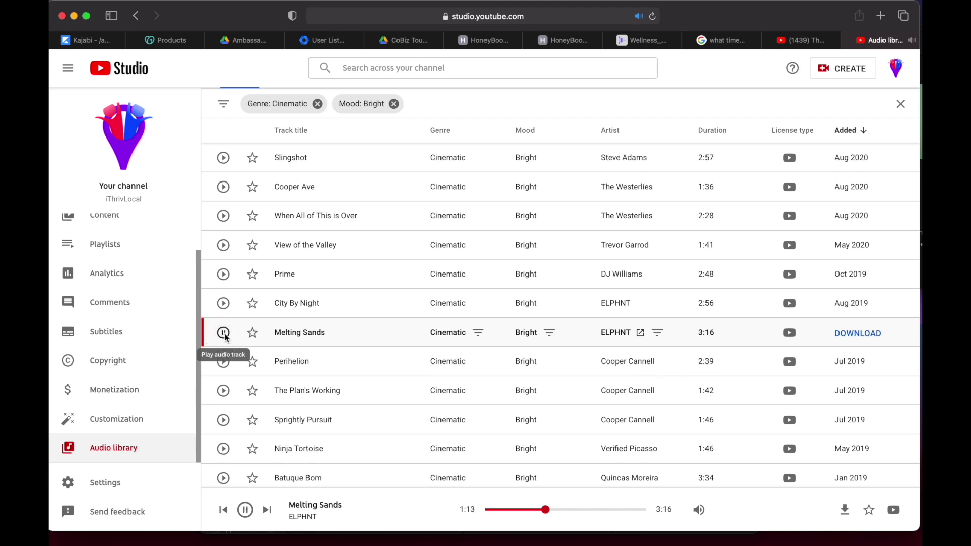
{"action": "left_click", "coordinate": [224, 334]}
Step: Play and pause the Prime track twice to sample it
{"action": "left_click", "coordinate": [223, 274]}
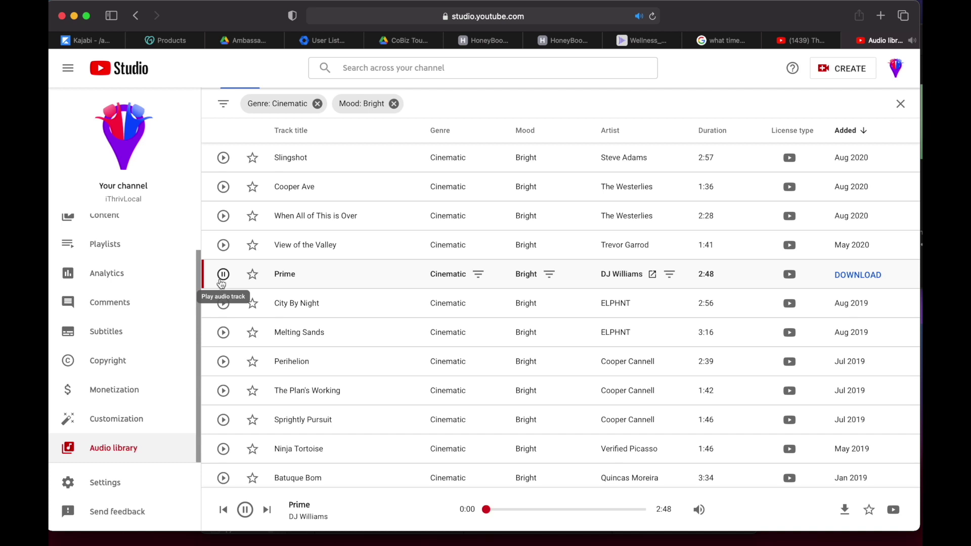
{"action": "left_click", "coordinate": [222, 281]}
{"action": "left_click", "coordinate": [222, 281]}
{"action": "left_click", "coordinate": [223, 280]}
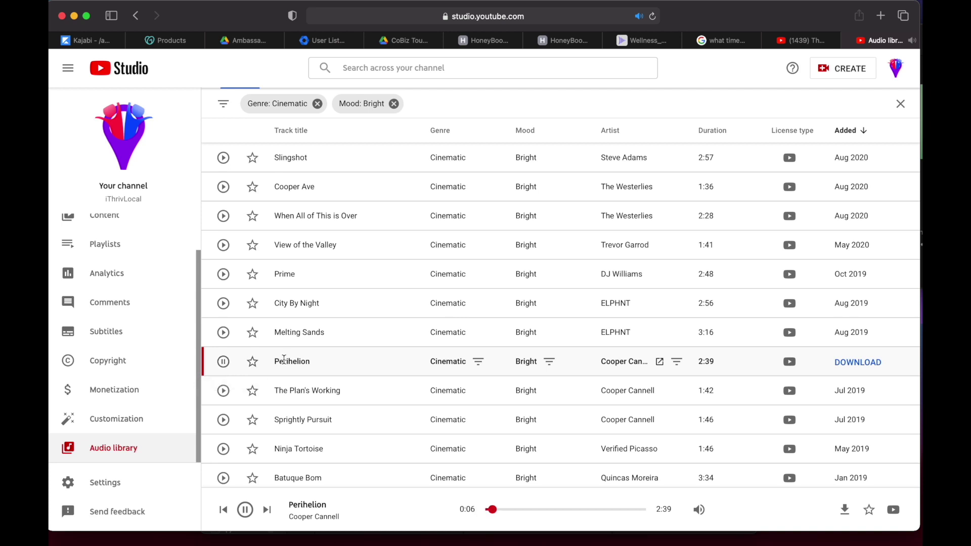
Step: Skip Perihelion ahead to about 0:36 and pause, then briefly preview The Plan's Working
{"action": "left_click", "coordinate": [501, 510]}
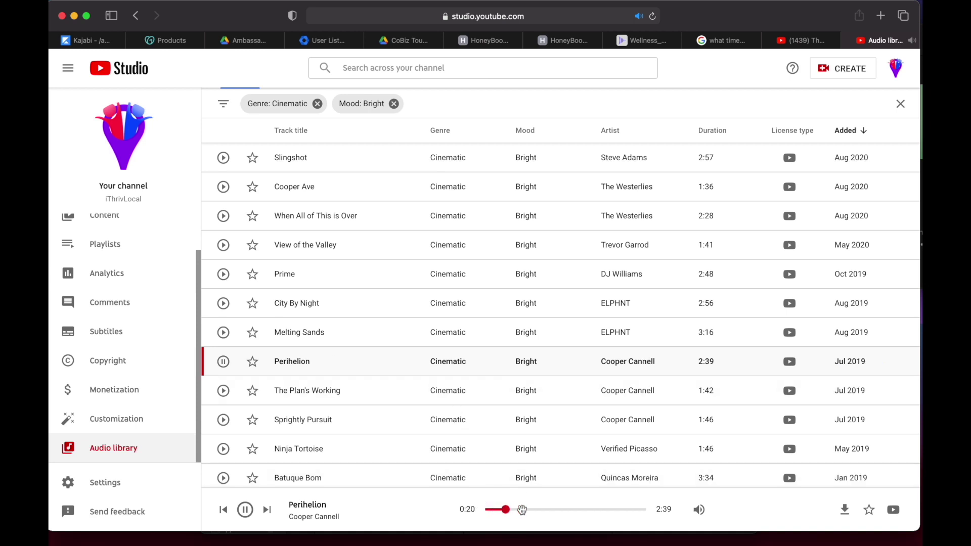
{"action": "left_click_drag", "start_coordinate": [500, 509], "coordinate": [522, 510]}
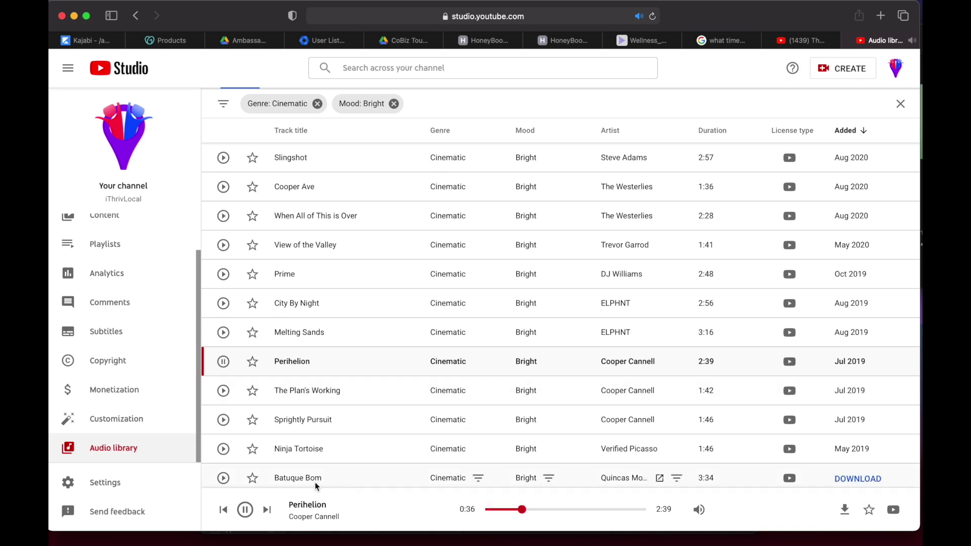
{"action": "left_click", "coordinate": [245, 509]}
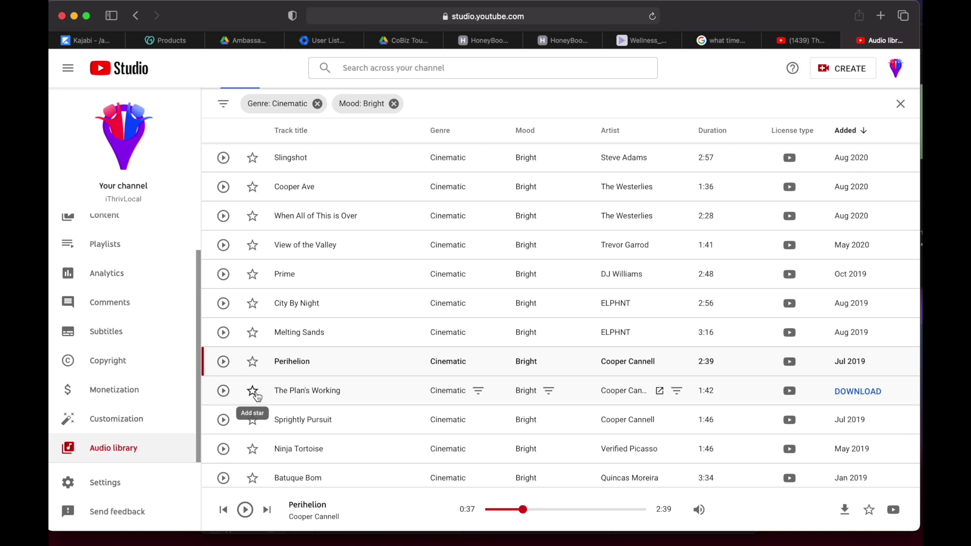
{"action": "left_click", "coordinate": [223, 391]}
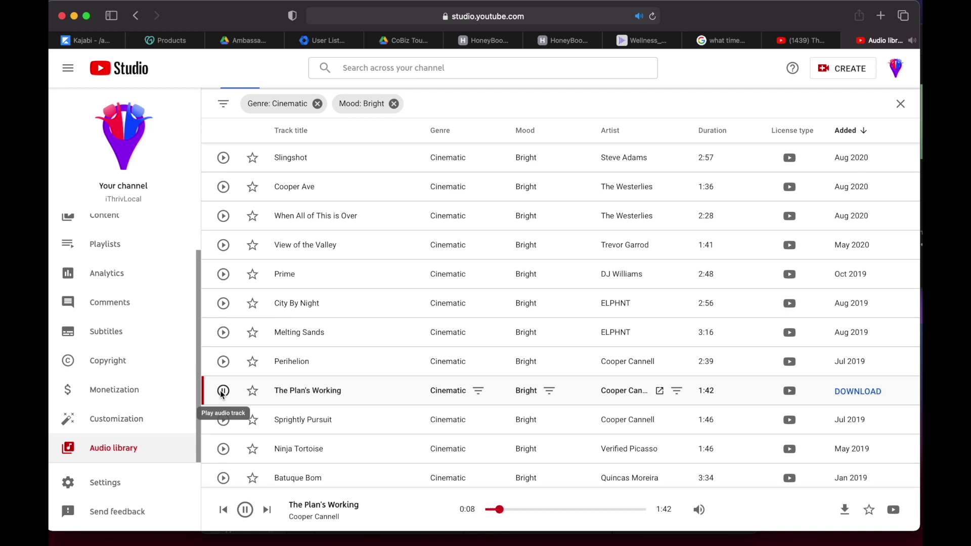
{"action": "left_click", "coordinate": [222, 392]}
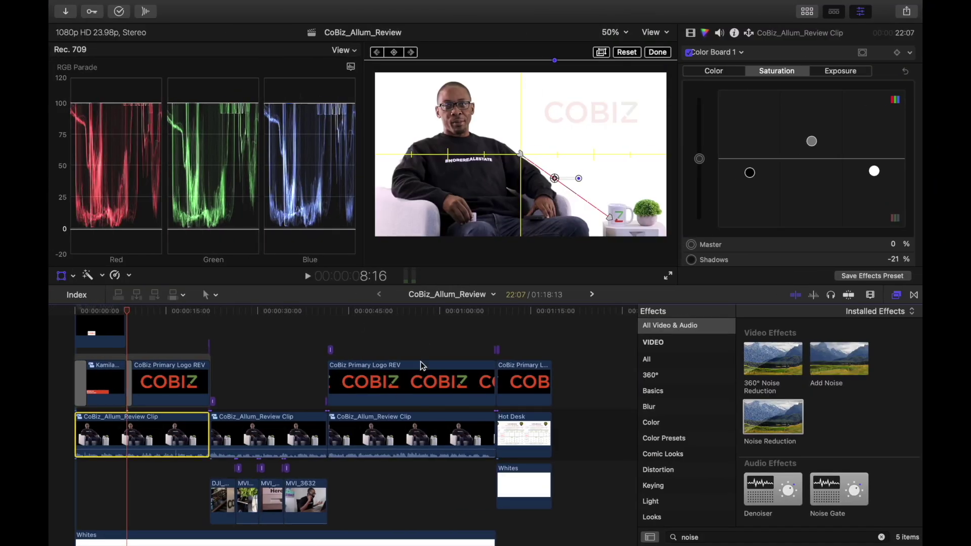
Step: Add The Plan's Working mp3 from Downloads to the timeline beneath the edit
{"action": "scroll", "coordinate": [480, 402], "scroll_direction": "down", "scroll_amount": 4}
{"action": "mouse_move", "coordinate": [708, 542]}
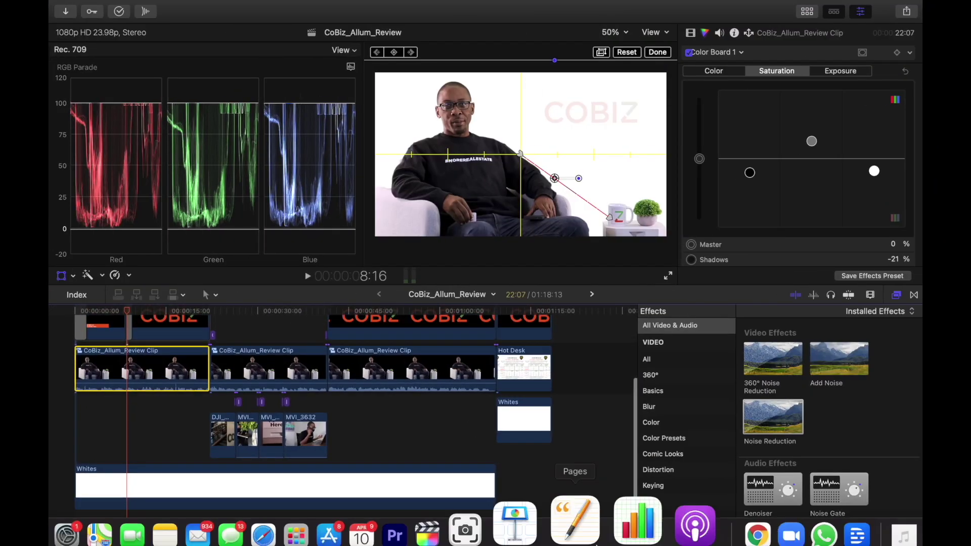
{"action": "mouse_move", "coordinate": [792, 539]}
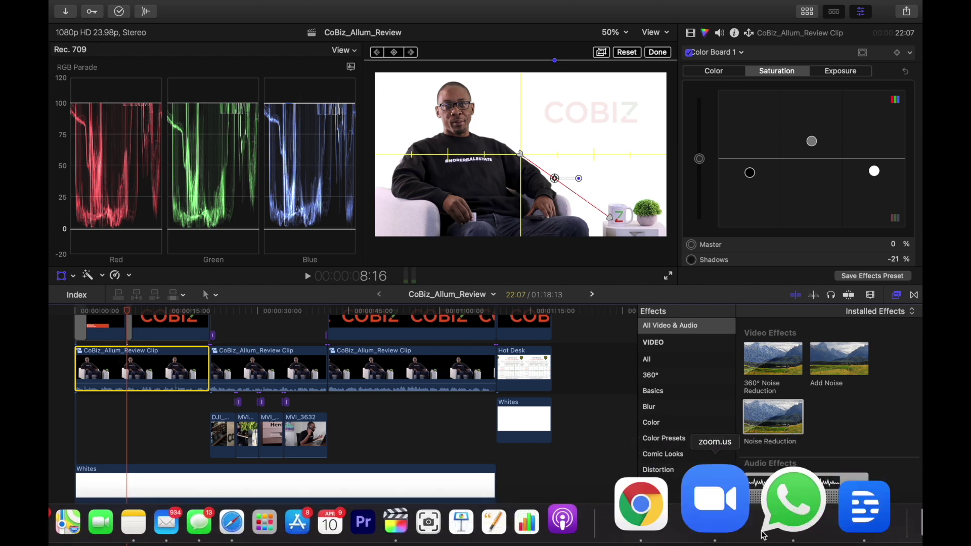
{"action": "left_click", "coordinate": [858, 522]}
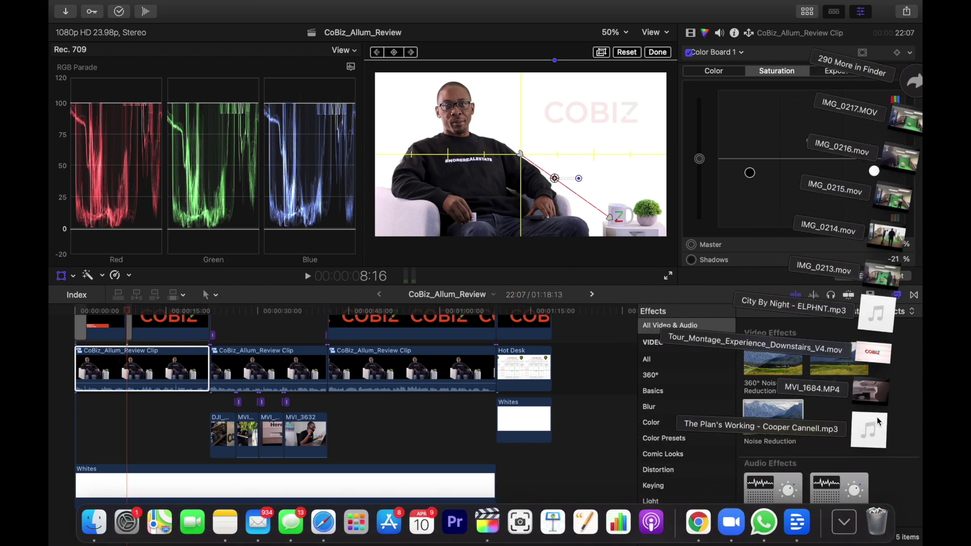
{"action": "left_click_drag", "start_coordinate": [873, 435], "coordinate": [78, 498]}
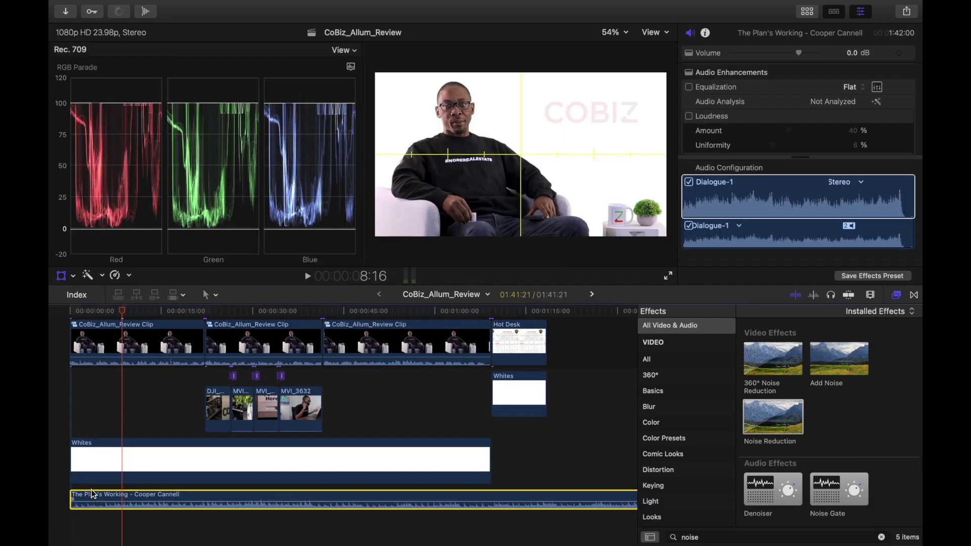
Step: Play the edit from the project start with the new music
{"action": "left_click", "coordinate": [73, 398]}
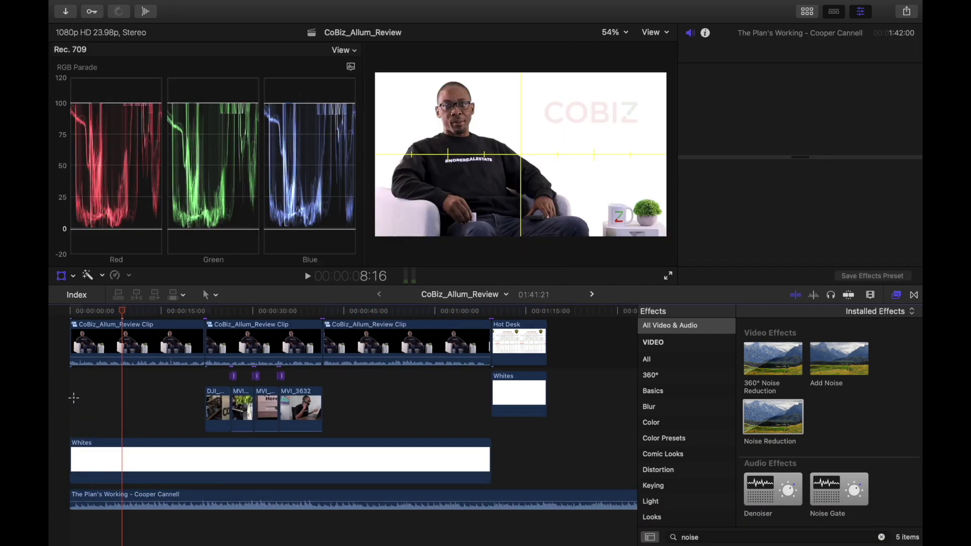
{"action": "left_click", "coordinate": [71, 310]}
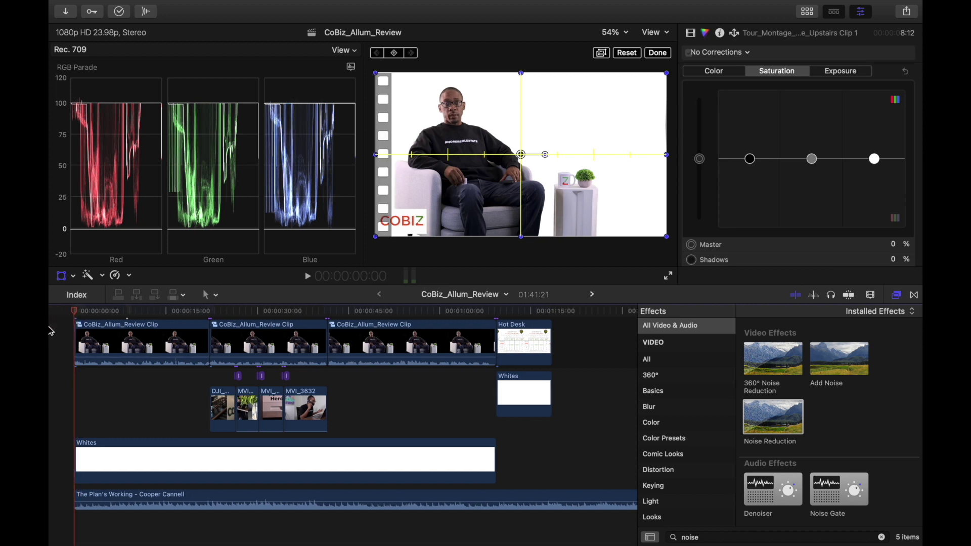
{"action": "key", "text": "space"}
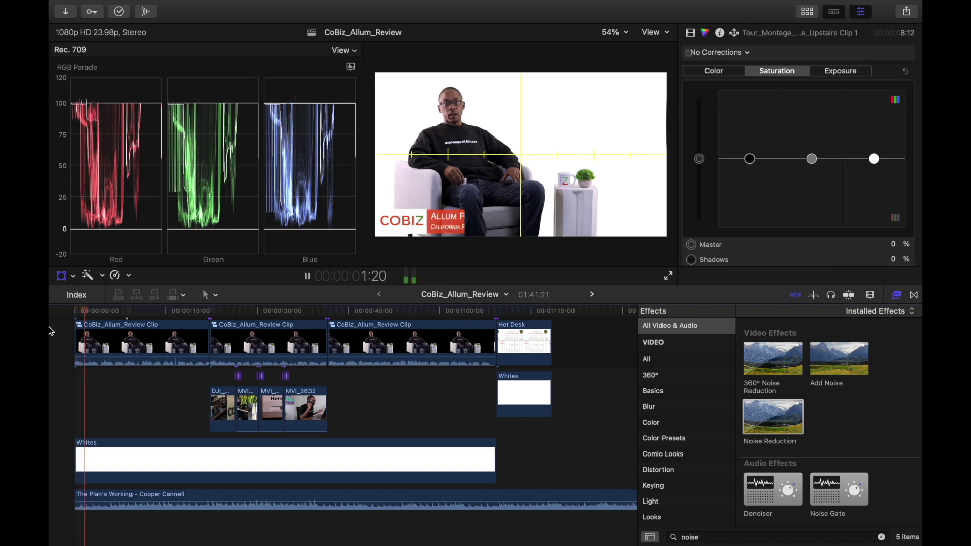
{"action": "key", "text": "space"}
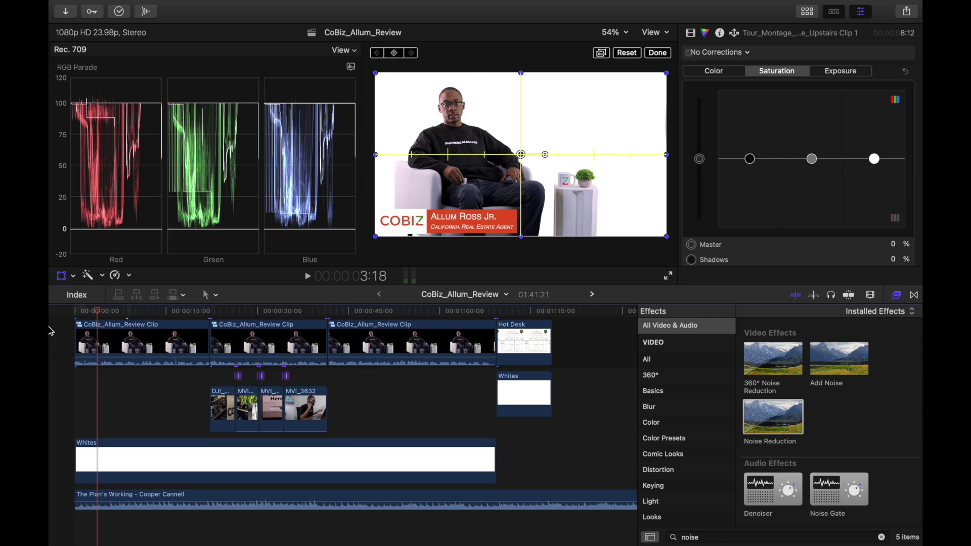
{"action": "key", "text": "space"}
{"action": "key", "text": "space"}
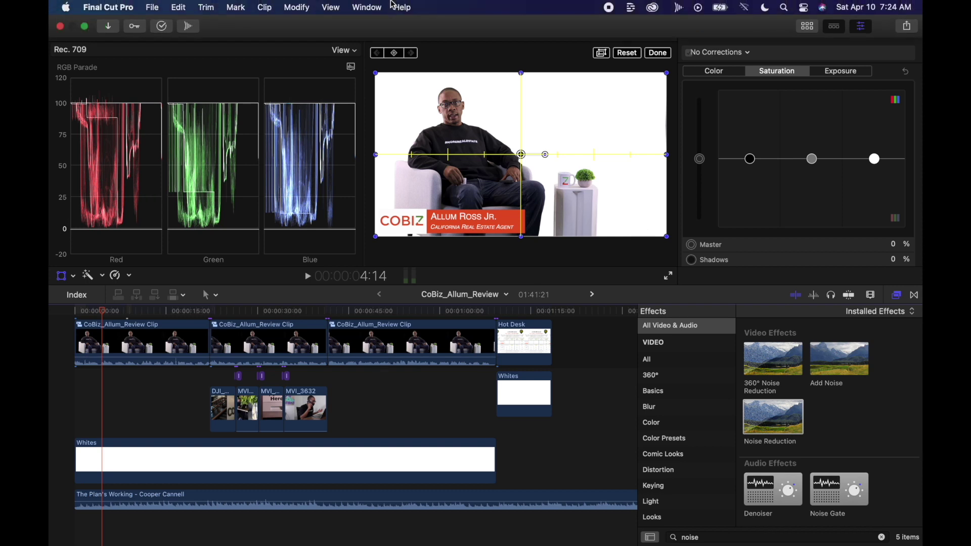
{"action": "left_click", "coordinate": [365, 7]}
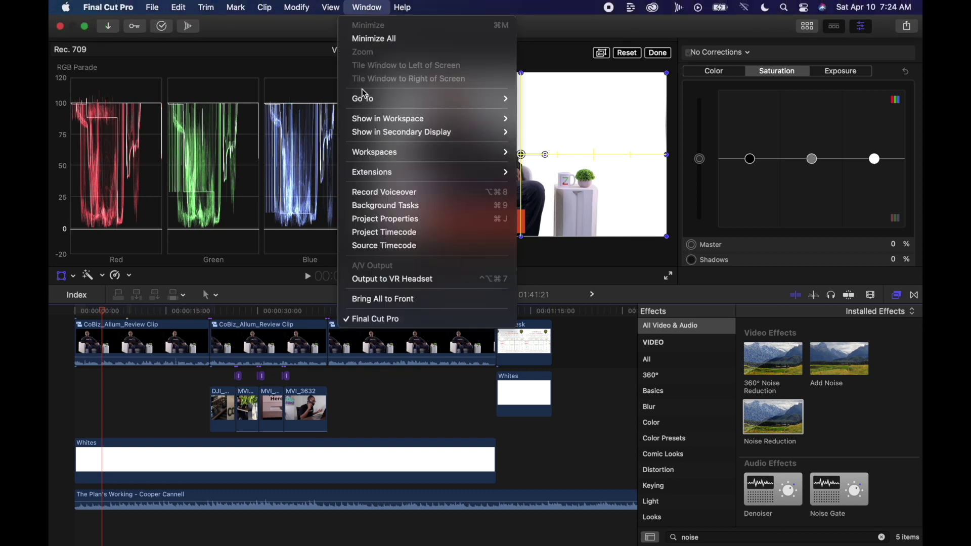
Step: Show the Audio Meters and hide the Effects browser to widen the timeline
{"action": "mouse_move", "coordinate": [412, 119]}
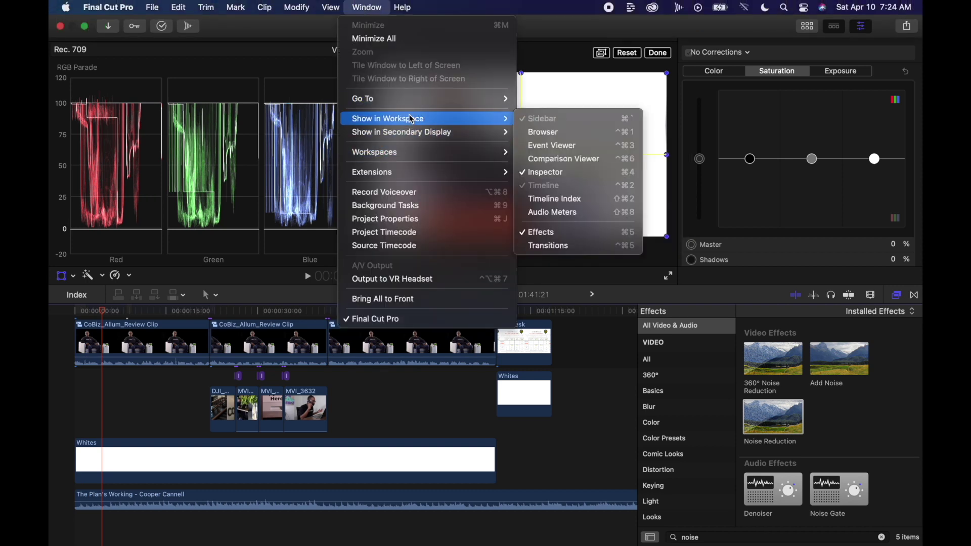
{"action": "left_click", "coordinate": [554, 213]}
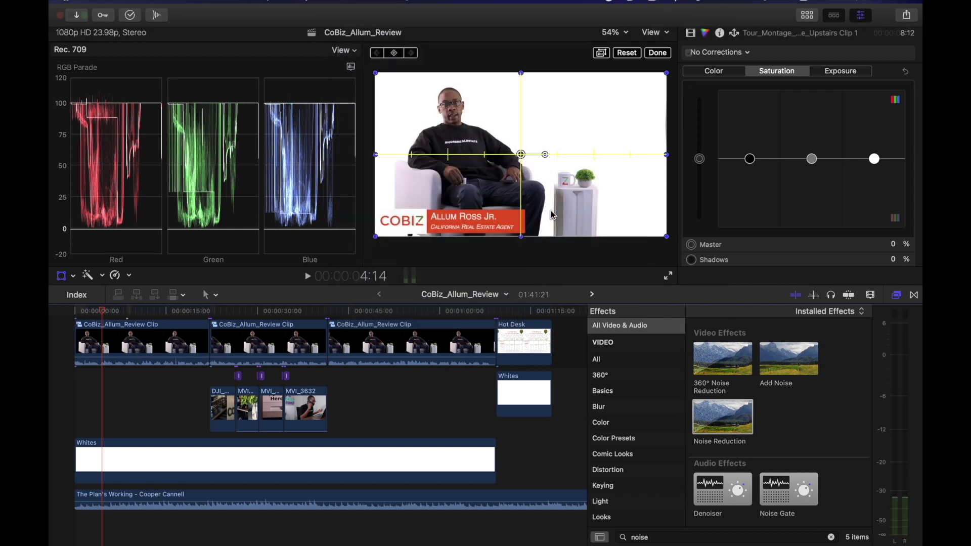
{"action": "left_click", "coordinate": [900, 297]}
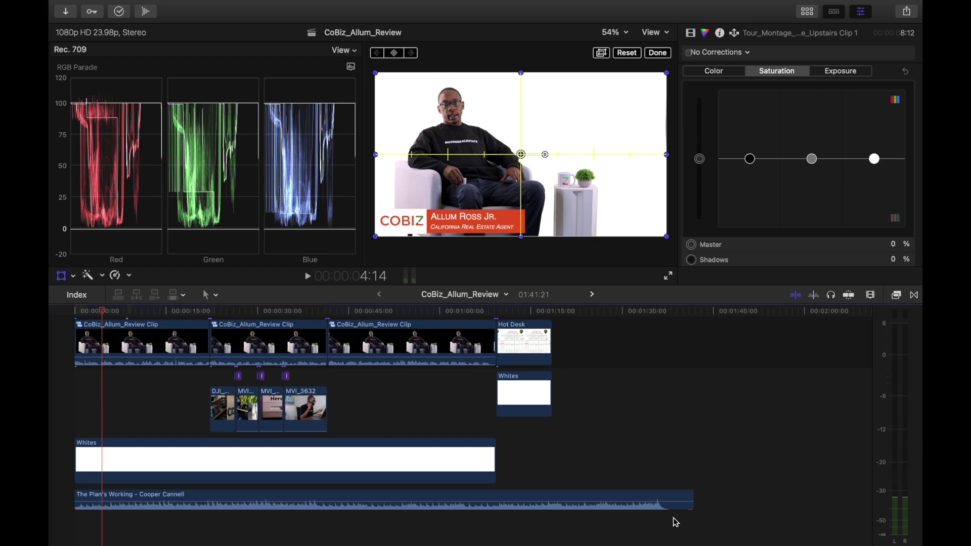
Step: Play the edit, then disable The Plan's Working music clip with V
{"action": "key", "text": "space"}
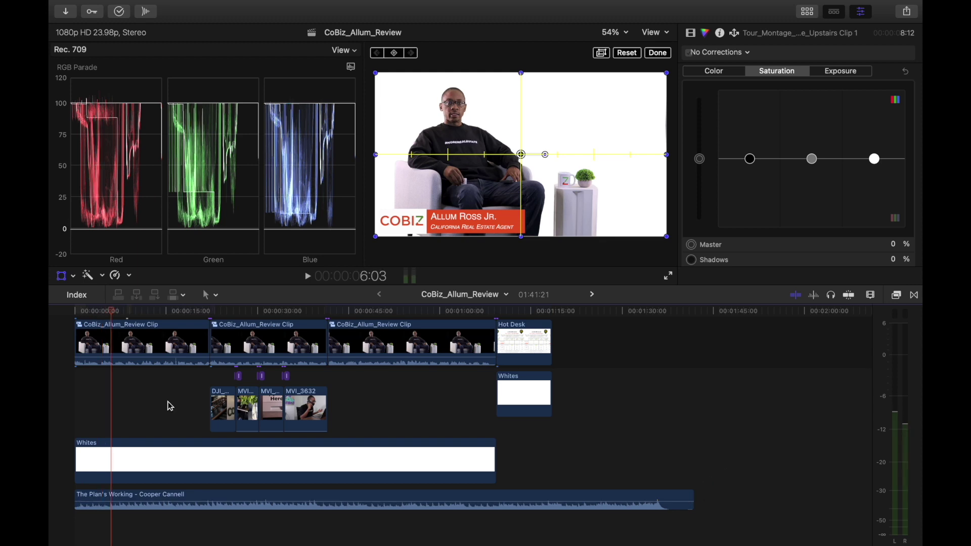
{"action": "left_click", "coordinate": [131, 498]}
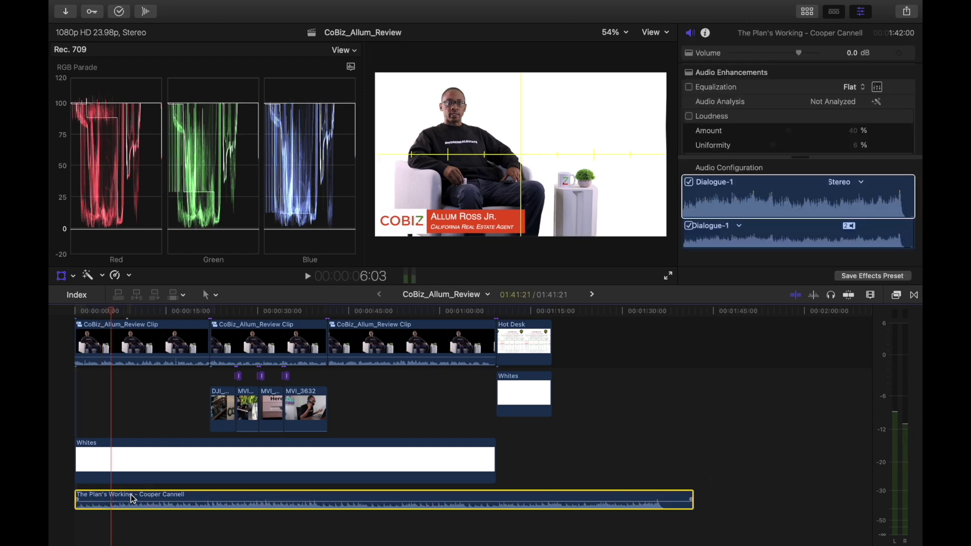
{"action": "key", "text": "v"}
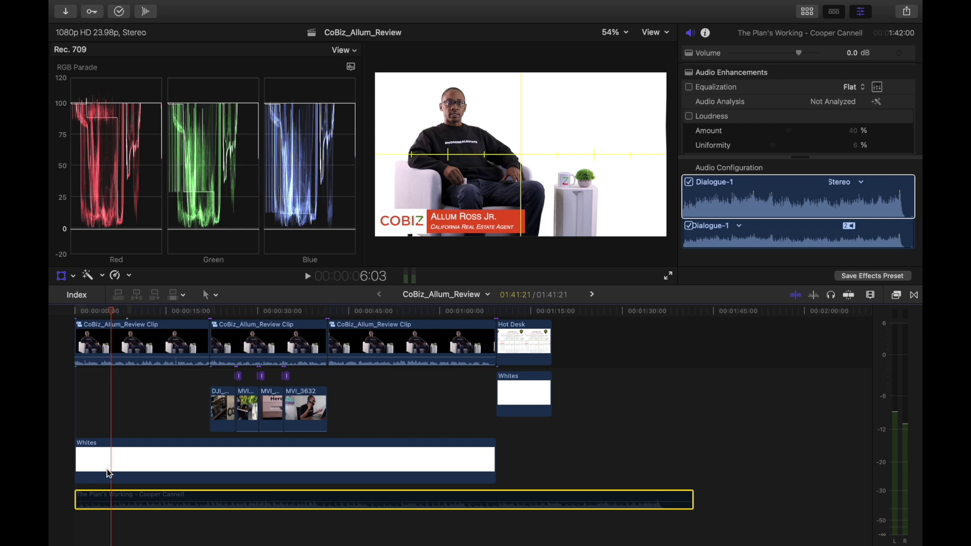
{"action": "left_click", "coordinate": [111, 317]}
{"action": "left_click_drag", "start_coordinate": [111, 317], "coordinate": [66, 318]}
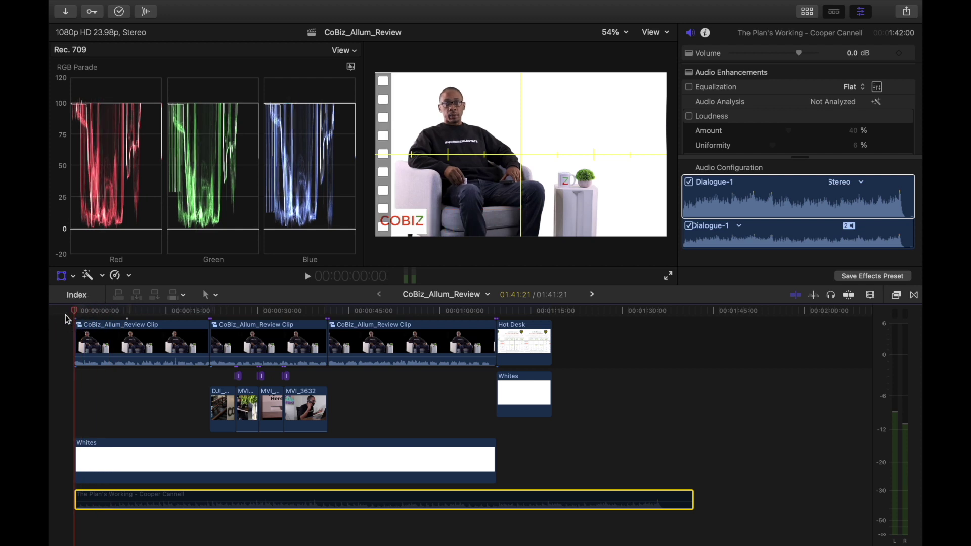
{"action": "key", "text": "space"}
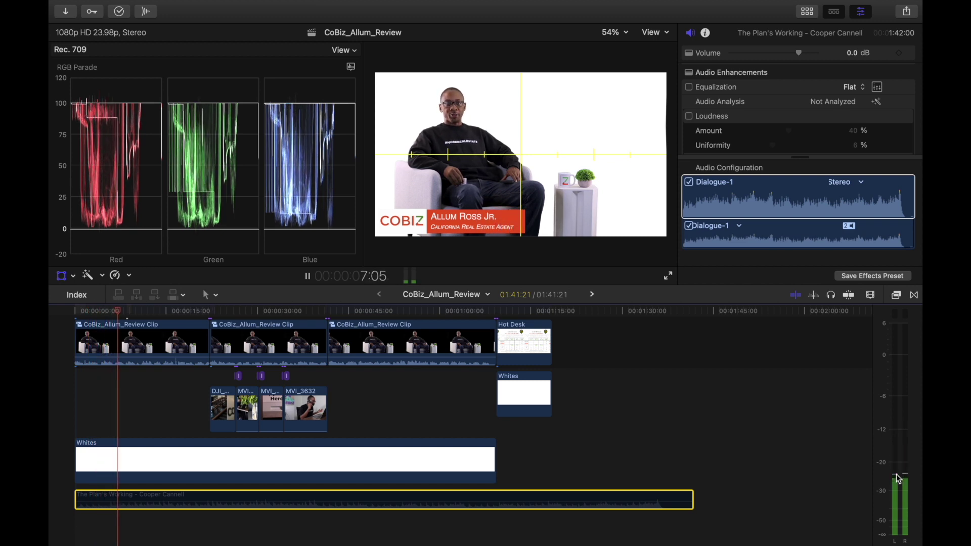
{"action": "key", "text": "space"}
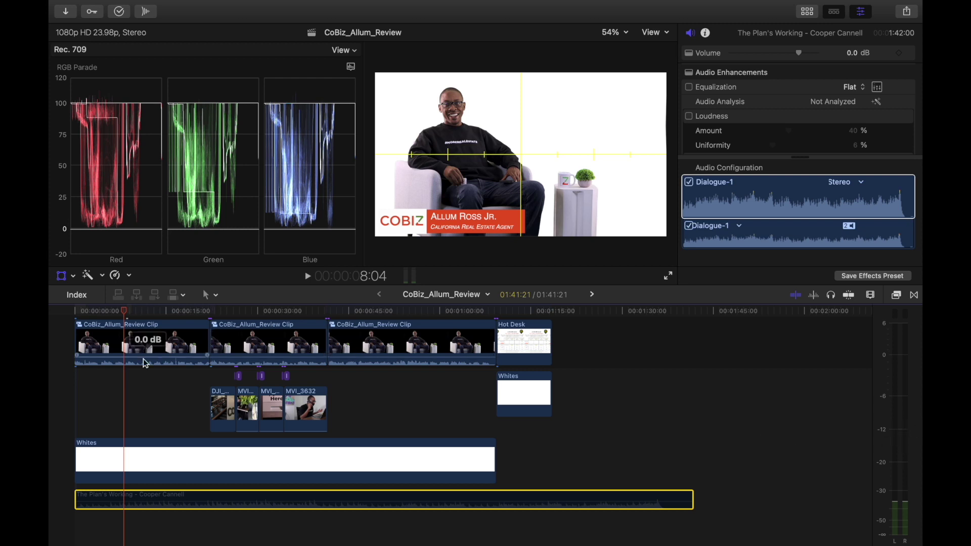
Step: Boost the first clip to 8.0 dB and play the opening to check the dialogue
{"action": "left_click_drag", "start_coordinate": [142, 356], "coordinate": [142, 354]}
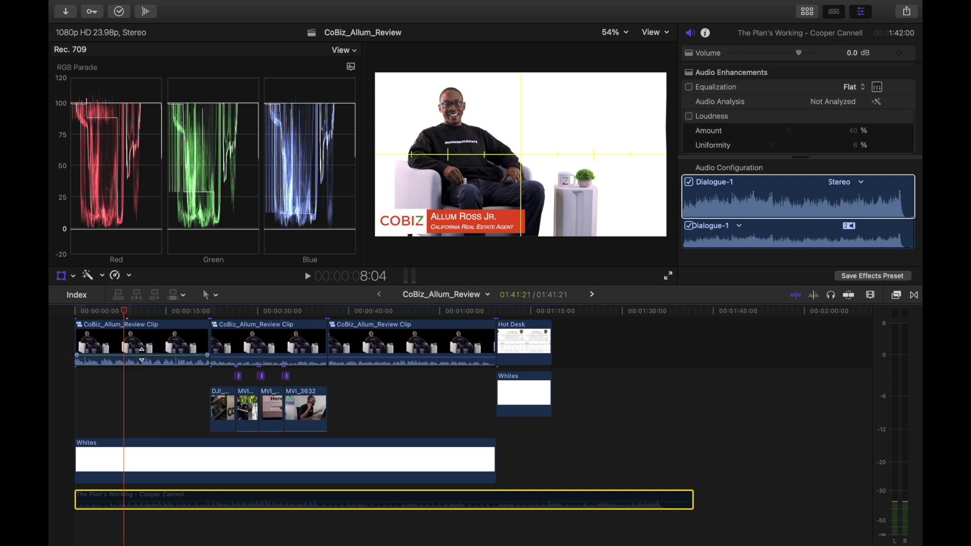
{"action": "left_click", "coordinate": [79, 312]}
{"action": "key", "text": "space"}
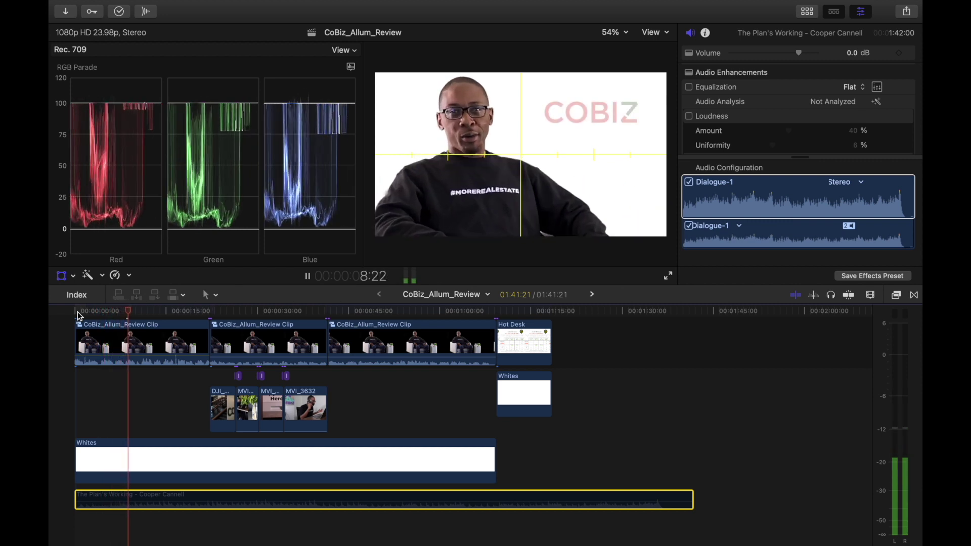
{"action": "key", "text": "space"}
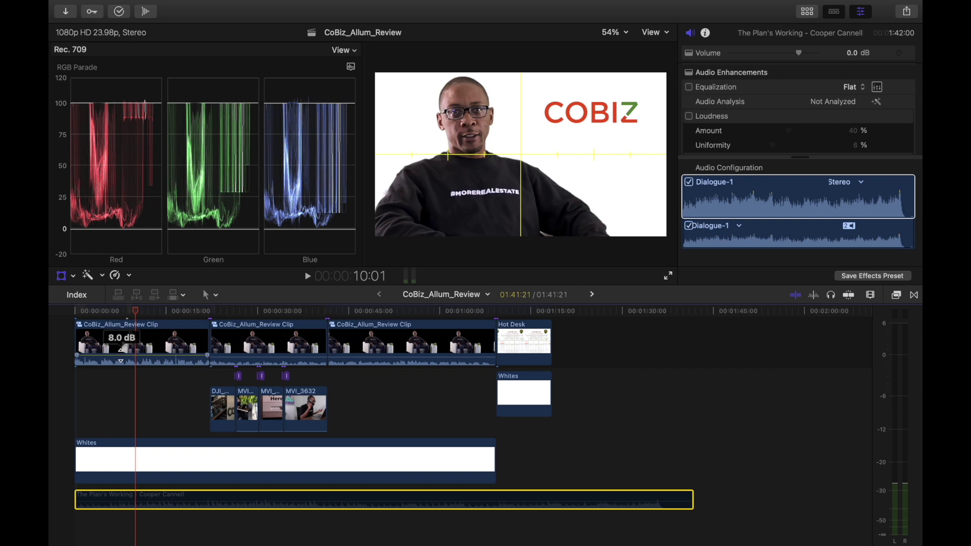
Step: Raise the second and third CoBiz clips' volume lines toward 8.0 dB
{"action": "left_click", "coordinate": [235, 355]}
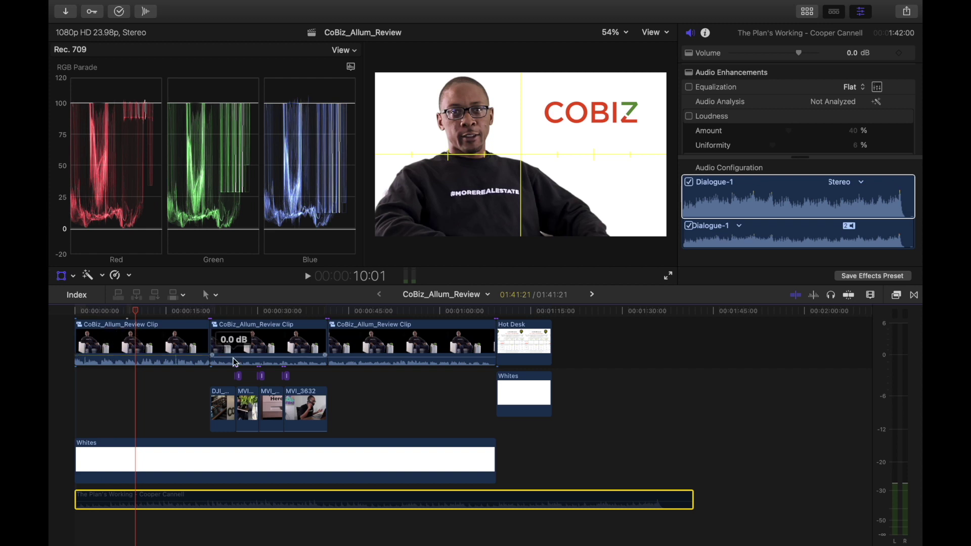
{"action": "left_click_drag", "start_coordinate": [235, 356], "coordinate": [235, 354]}
{"action": "left_click_drag", "start_coordinate": [348, 356], "coordinate": [347, 354]}
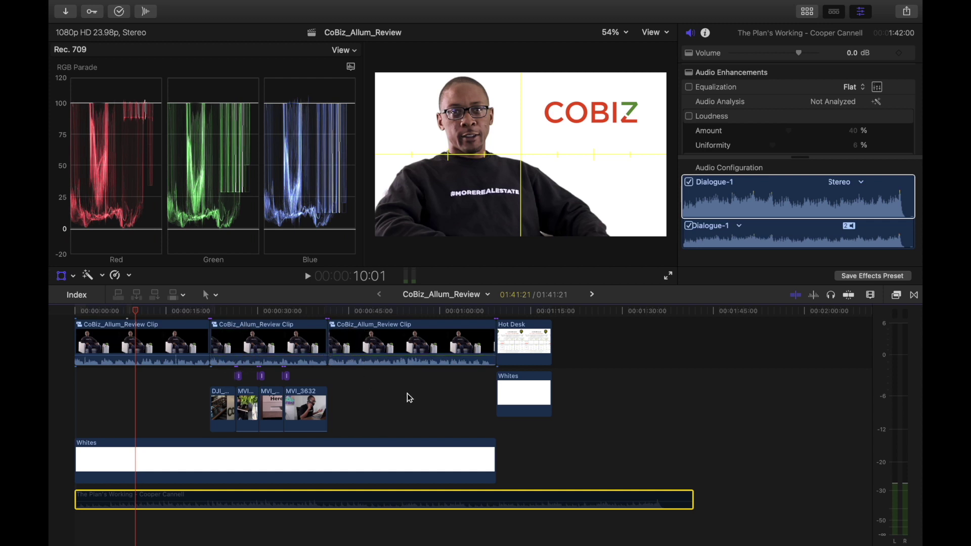
{"action": "left_click", "coordinate": [198, 341]}
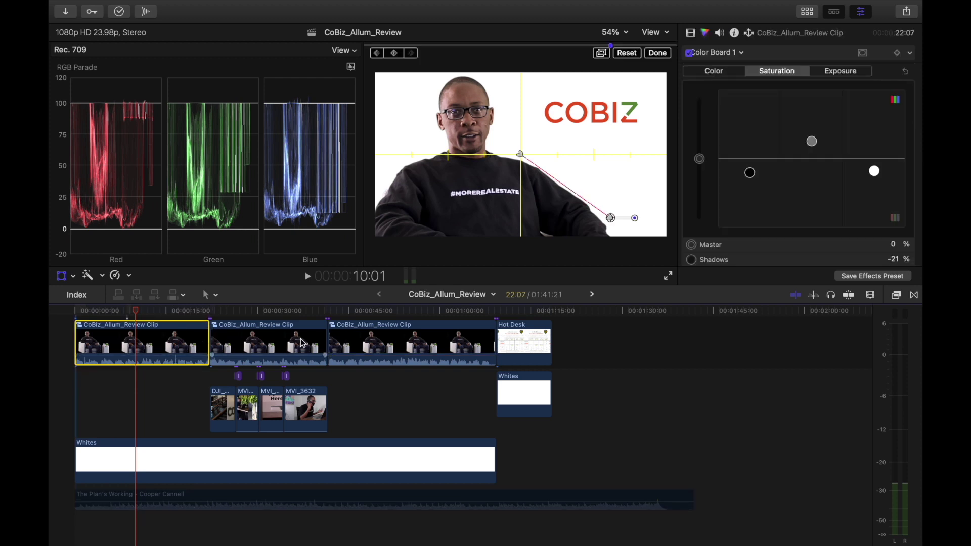
Step: Turn on Noise Removal for all three CoBiz review clips in the Audio inspector
{"action": "left_click", "coordinate": [341, 341], "text": "shift"}
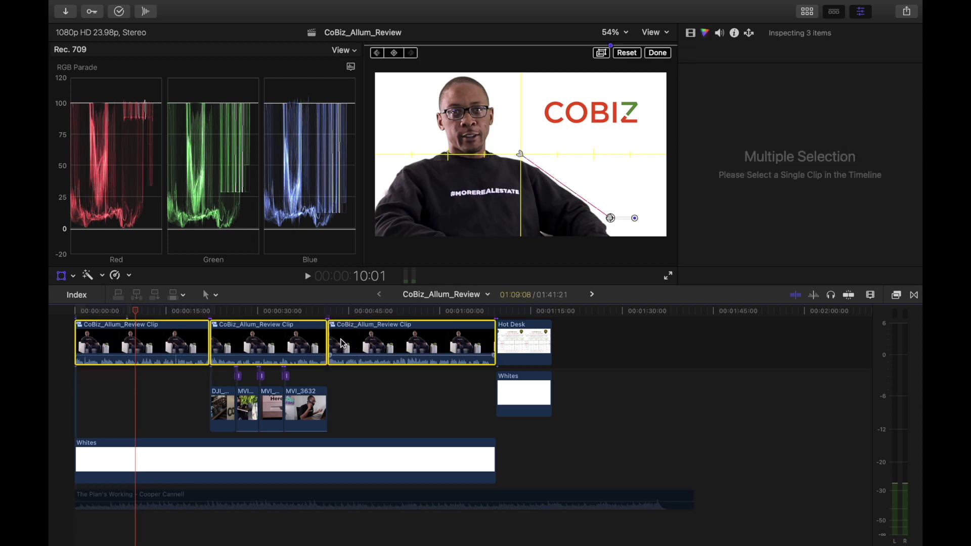
{"action": "left_click", "coordinate": [720, 35]}
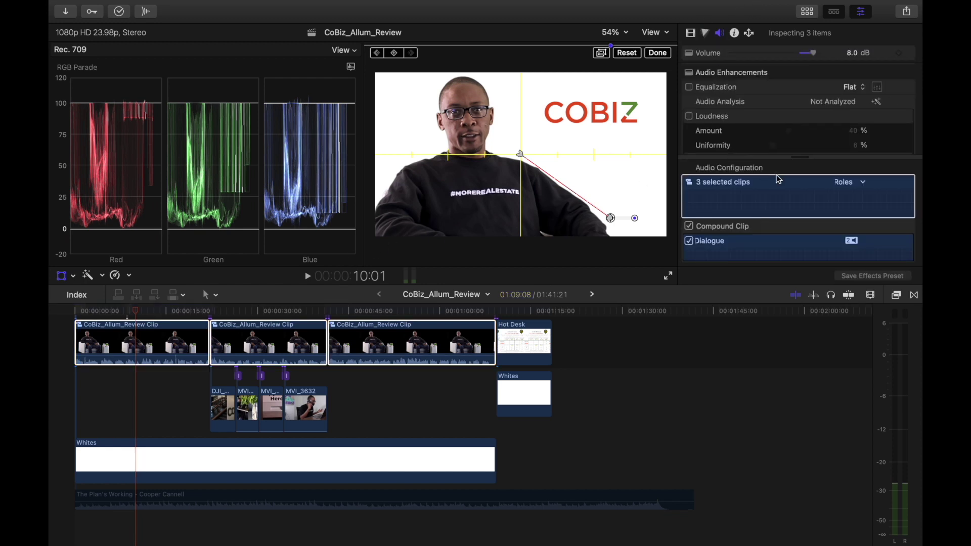
{"action": "scroll", "coordinate": [790, 131], "scroll_direction": "down", "scroll_amount": 5}
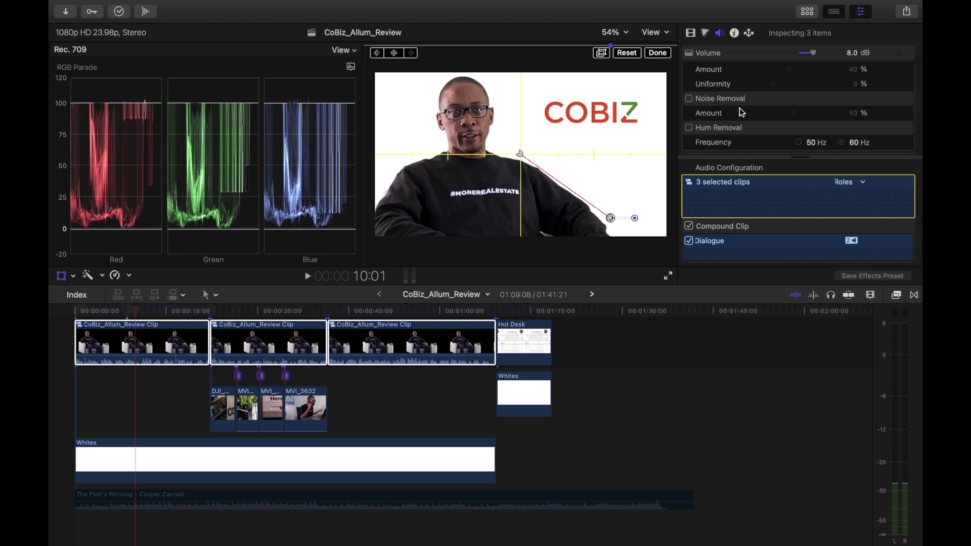
{"action": "left_click", "coordinate": [689, 100]}
Step: Play the opening with and without Noise Removal to compare the dialogue
{"action": "left_click_drag", "start_coordinate": [138, 310], "coordinate": [148, 312]}
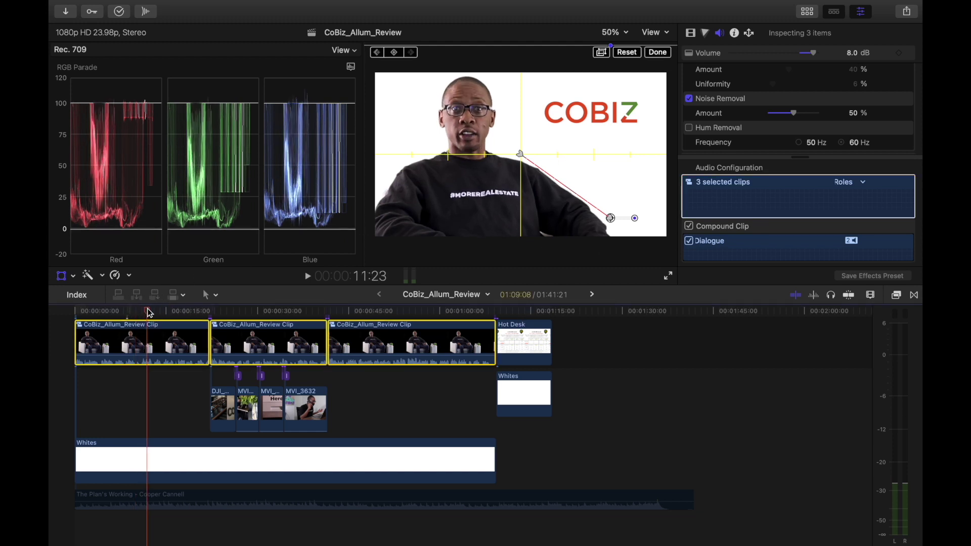
{"action": "left_click", "coordinate": [65, 303]}
{"action": "left_click", "coordinate": [67, 310]}
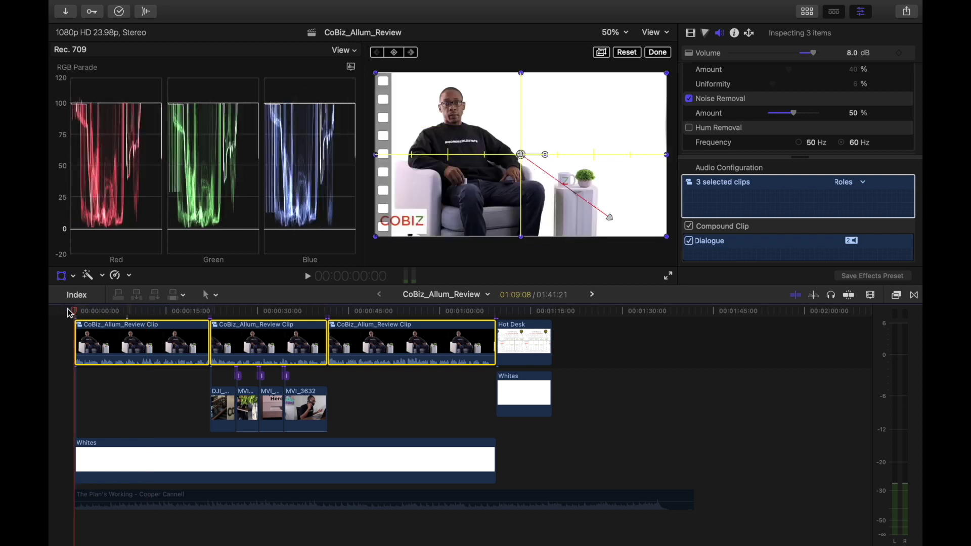
{"action": "key", "text": "space"}
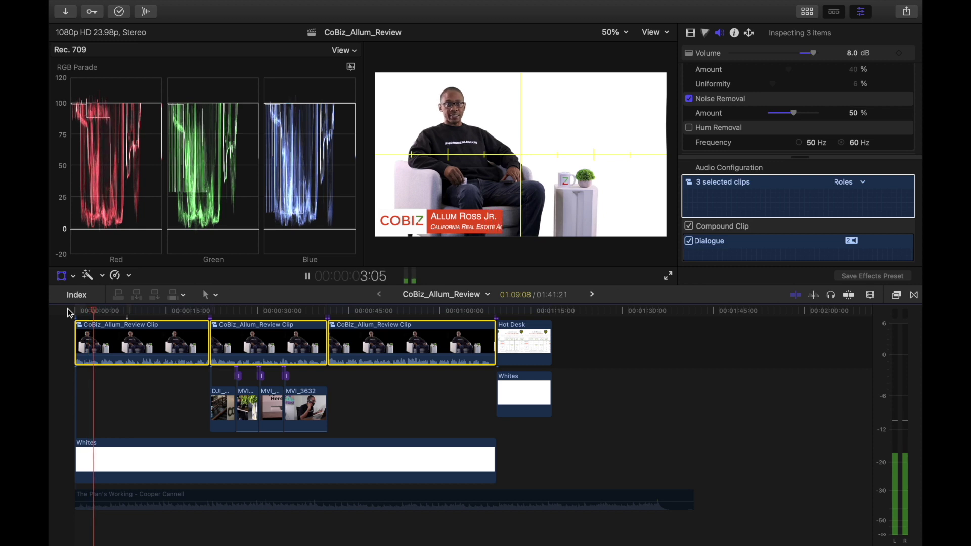
{"action": "key", "text": "space"}
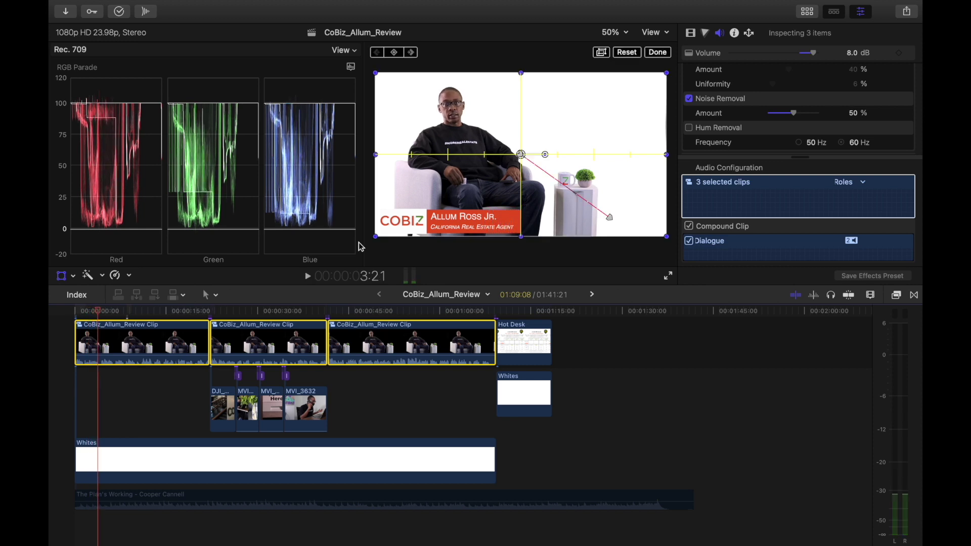
{"action": "left_click", "coordinate": [689, 100]}
{"action": "left_click_drag", "start_coordinate": [105, 313], "coordinate": [67, 314]}
{"action": "key", "text": "space"}
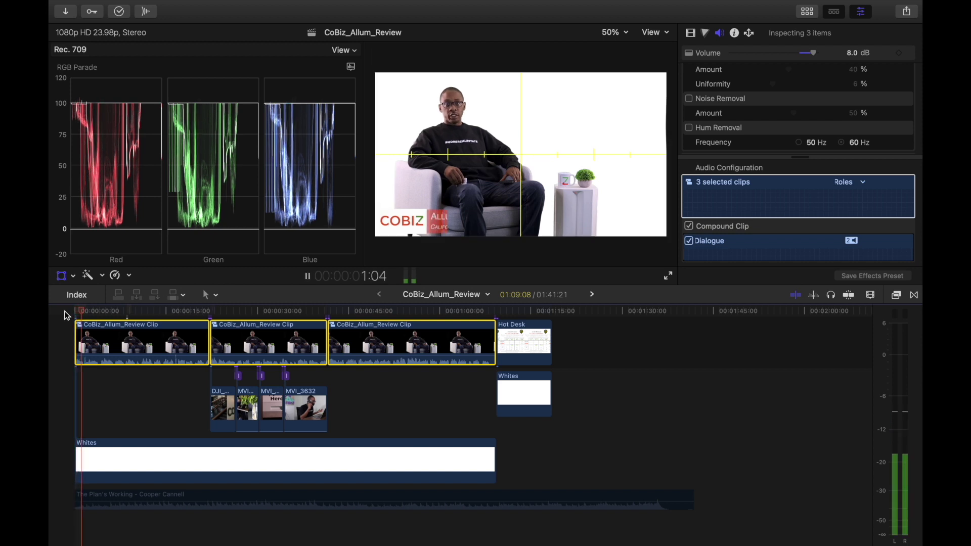
{"action": "key", "text": "space"}
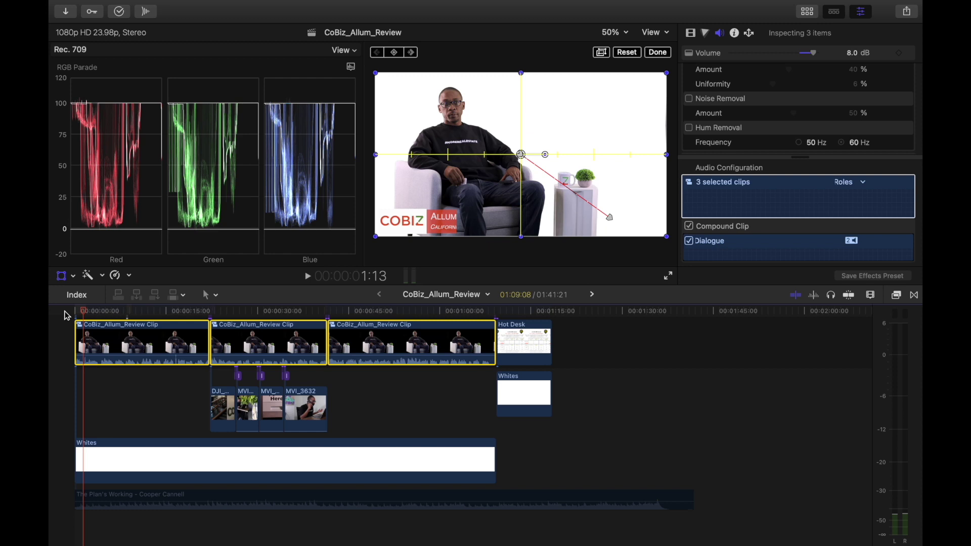
Step: Re-enable Noise Removal and play the B-roll section around 26 seconds with cleaned audio
{"action": "left_click", "coordinate": [691, 102]}
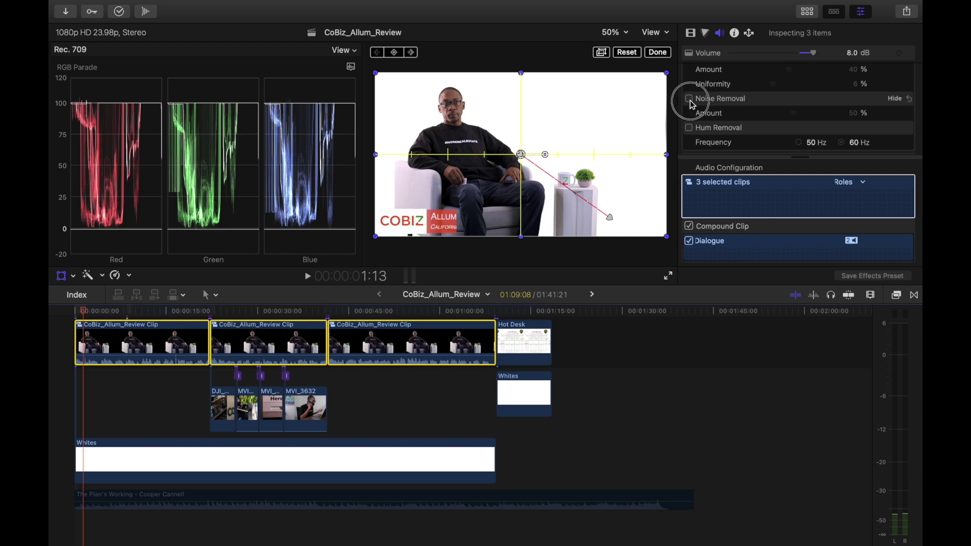
{"action": "left_click", "coordinate": [234, 309]}
{"action": "key", "text": "space"}
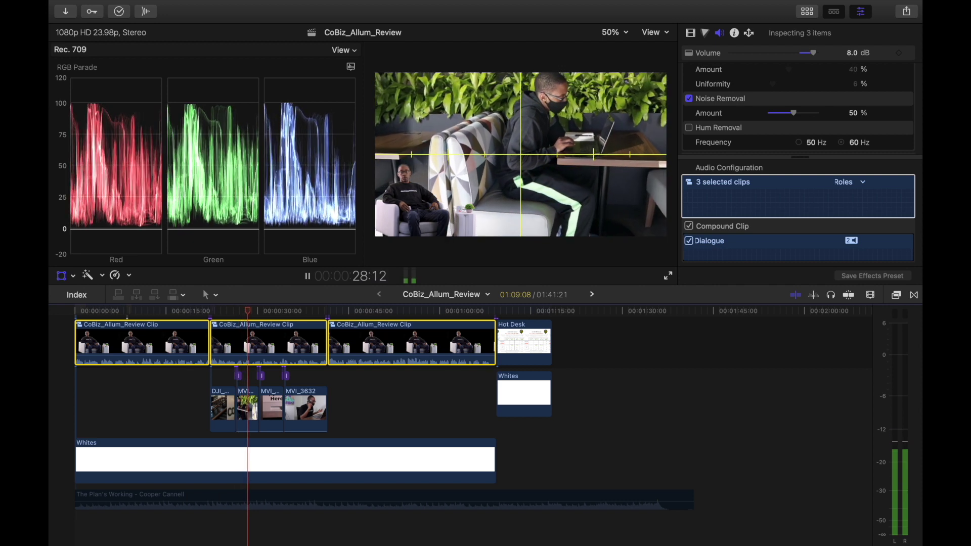
{"action": "key", "text": "space"}
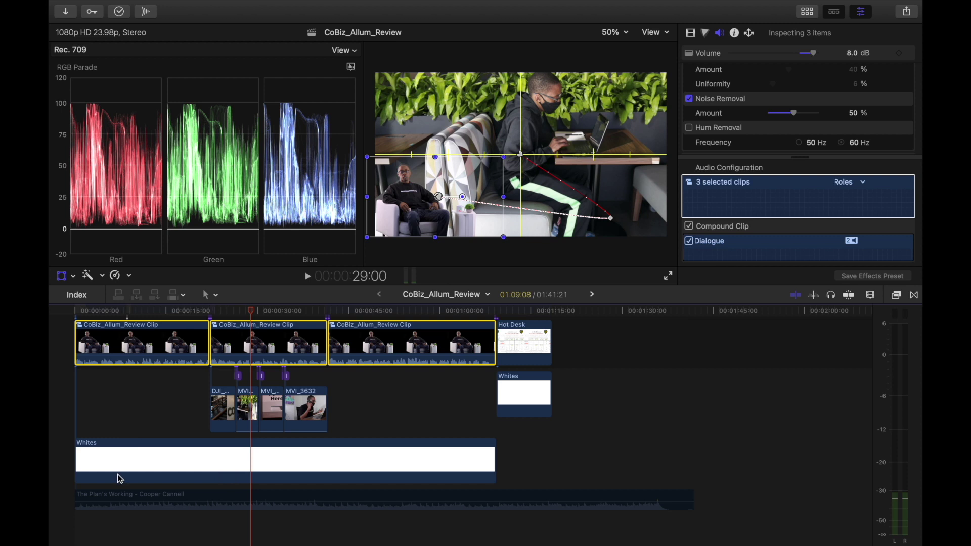
{"action": "left_click", "coordinate": [120, 500]}
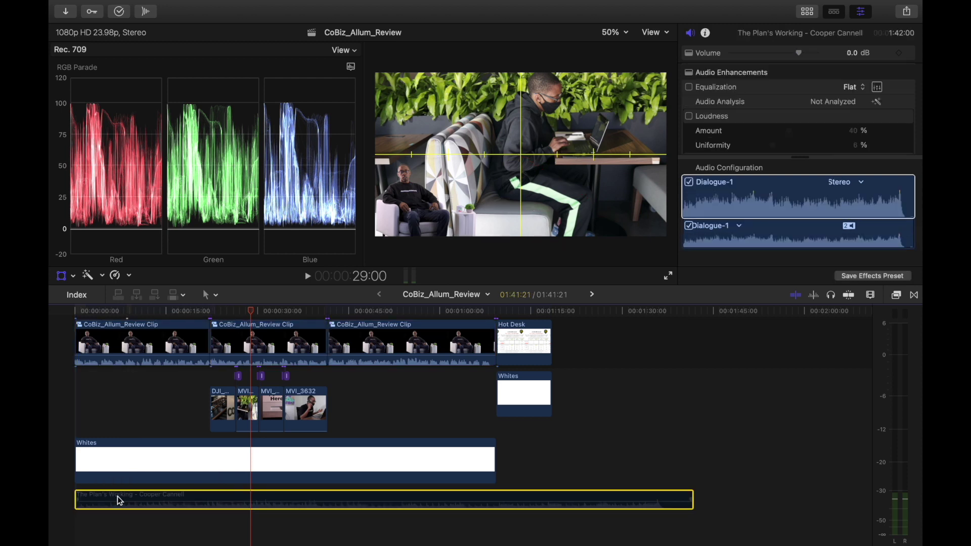
Step: Play from the start to judge the music level against the dialogue
{"action": "left_click", "coordinate": [78, 312]}
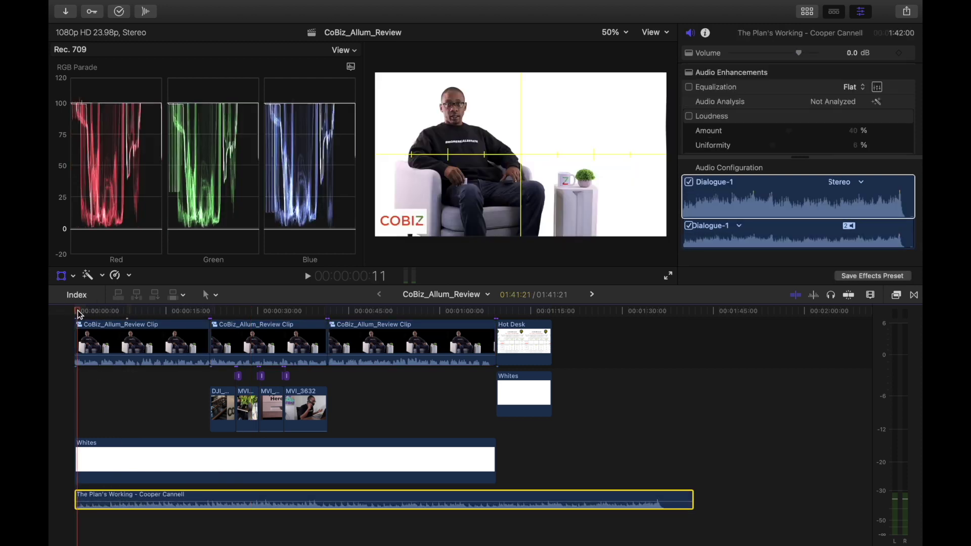
{"action": "key", "text": "space"}
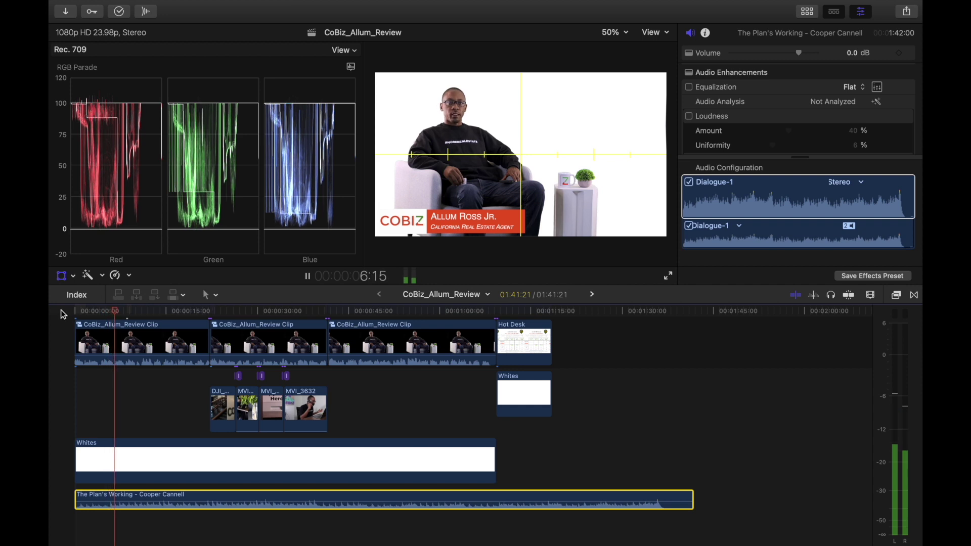
{"action": "key", "text": "space"}
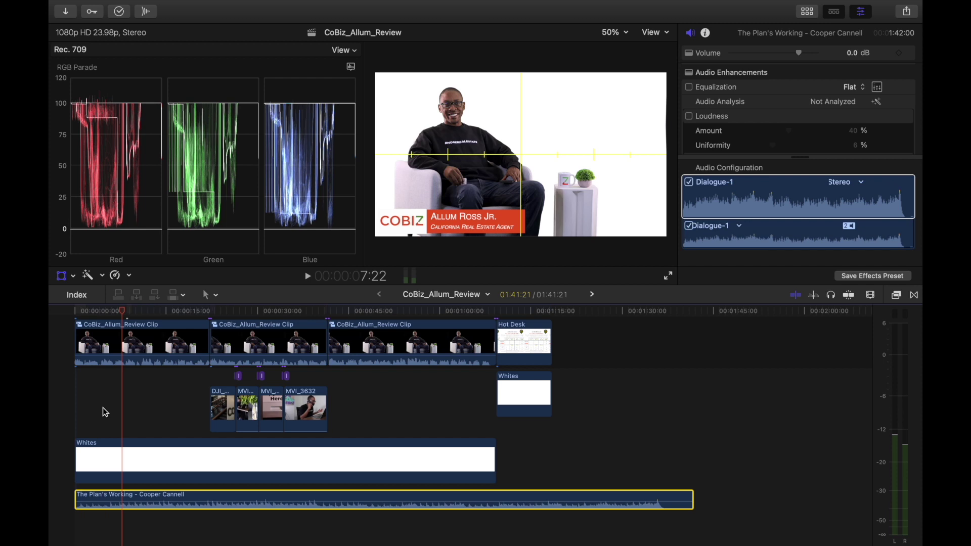
{"action": "key", "text": "XF86MonBrightnessUp"}
{"action": "key", "text": "XF86AudioRaiseVolume"}
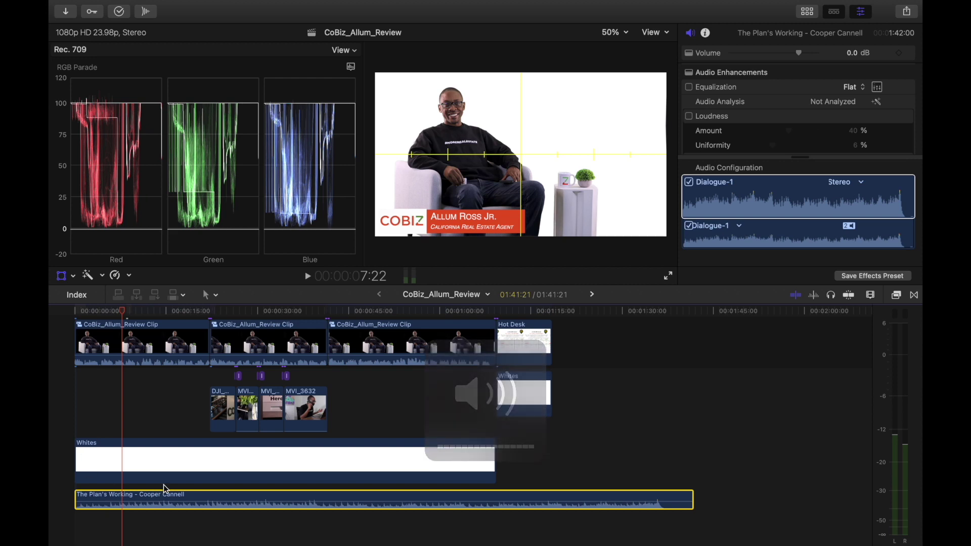
Step: Lower The Plan's Working volume to -15 dB and replay from the beginning
{"action": "left_click", "coordinate": [131, 500]}
{"action": "left_click_drag", "start_coordinate": [131, 500], "coordinate": [131, 504]}
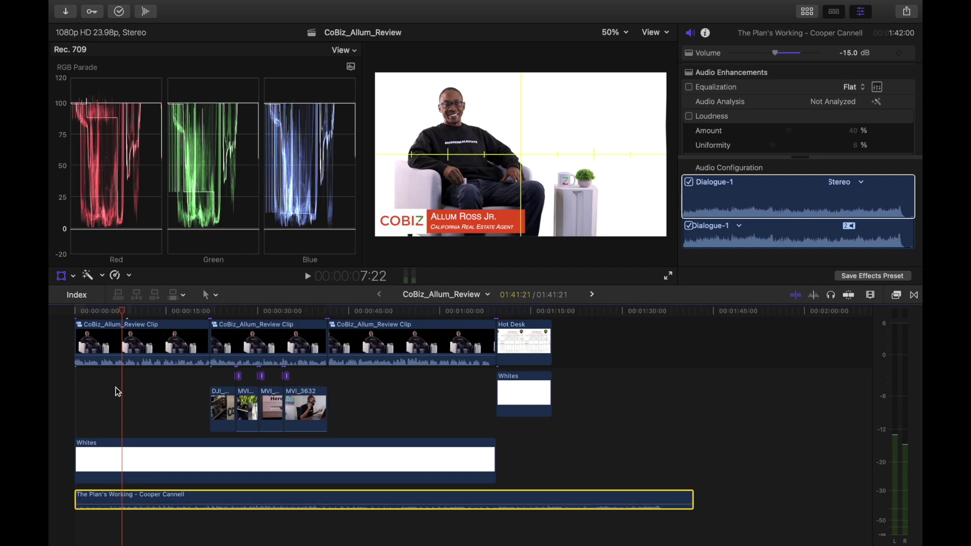
{"action": "left_click", "coordinate": [75, 311]}
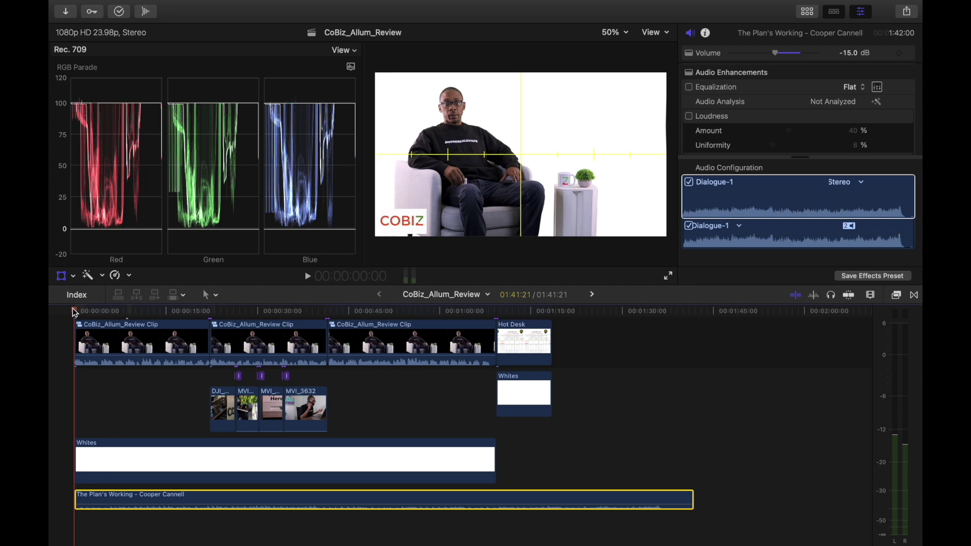
{"action": "key", "text": "space"}
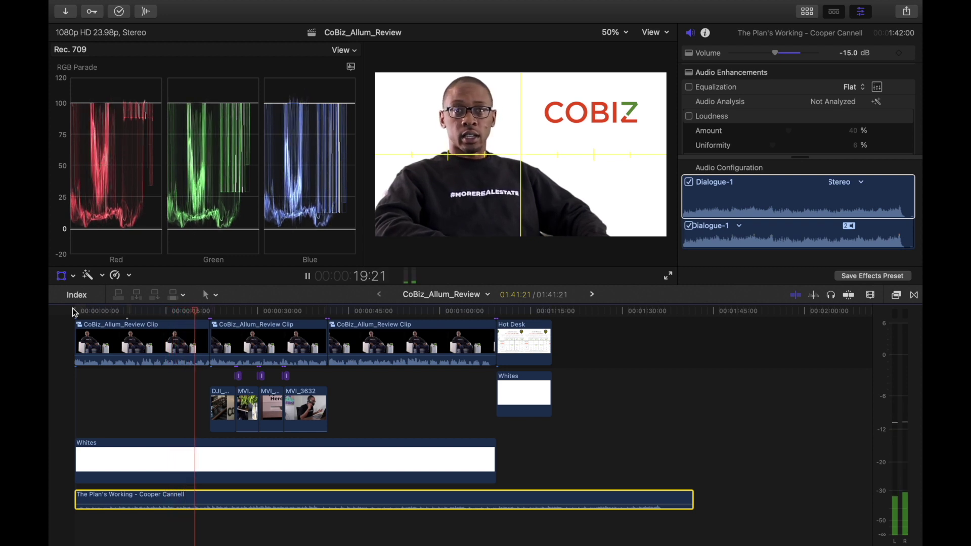
{"action": "key", "text": "space"}
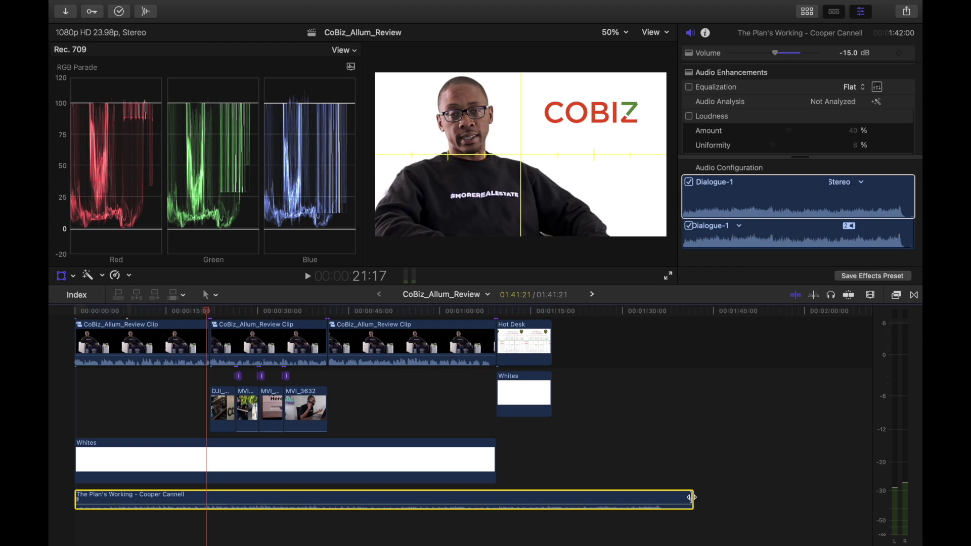
{"action": "left_click_drag", "start_coordinate": [693, 497], "coordinate": [547, 493]}
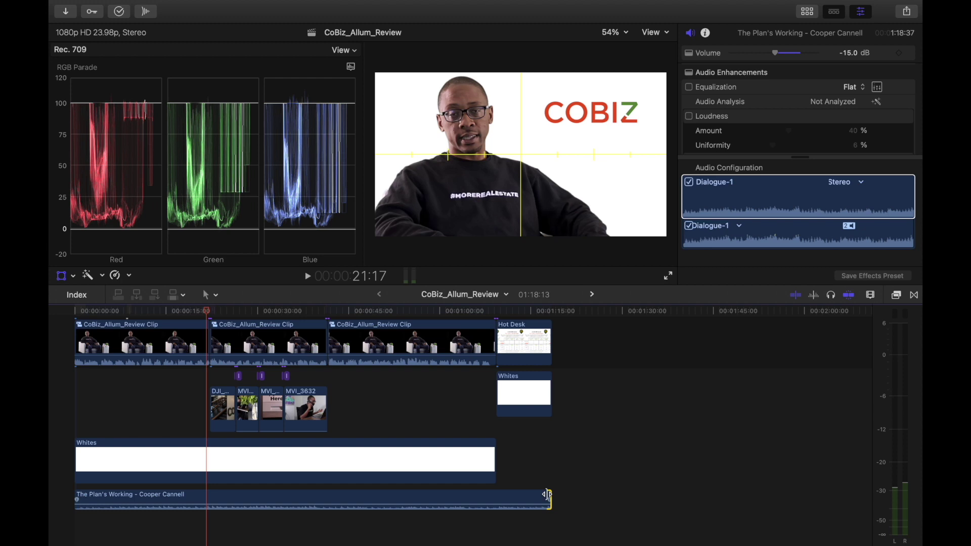
Step: Fast-forward to the end of the 1:18:13 project and step back to review the ending
{"action": "scroll", "coordinate": [456, 413], "scroll_direction": "up", "scroll_amount": 2}
{"action": "scroll", "coordinate": [457, 413], "scroll_direction": "down", "scroll_amount": 2}
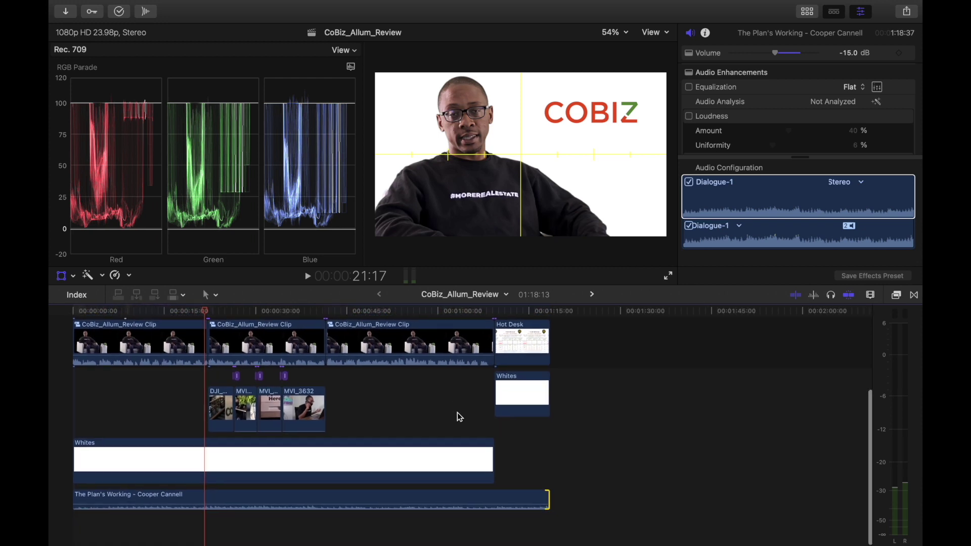
{"action": "scroll", "coordinate": [457, 412], "scroll_direction": "right", "scroll_amount": 1}
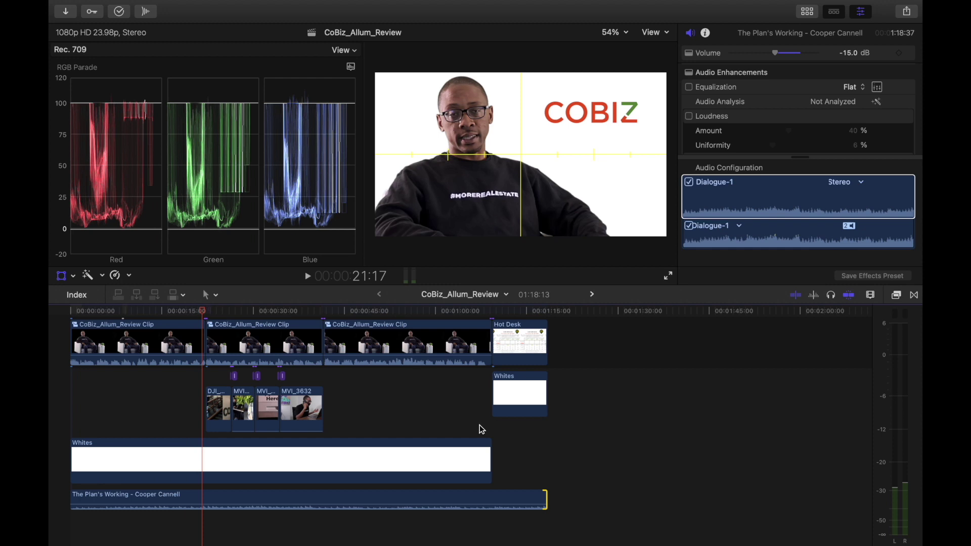
{"action": "key", "text": "l"}
{"action": "key", "text": "l"}
{"action": "key", "text": "l"}
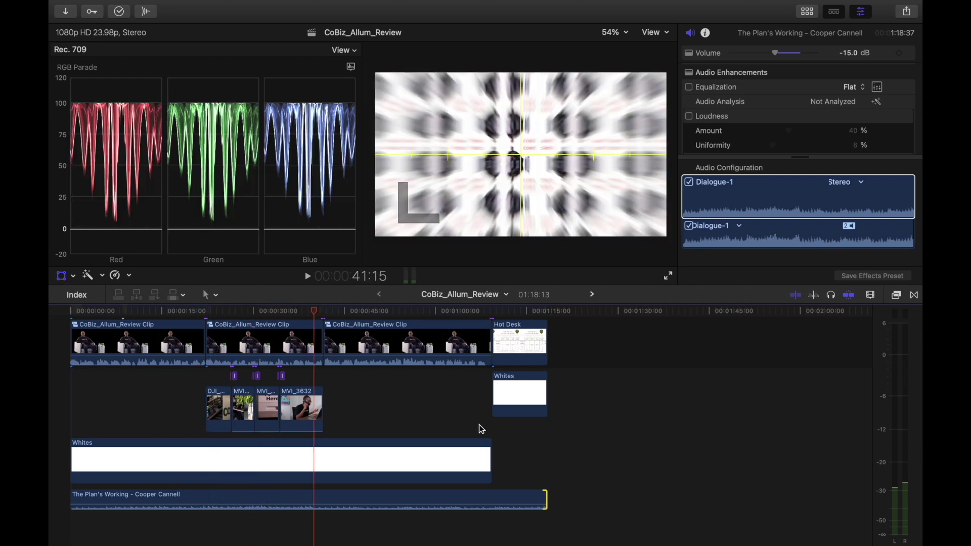
{"action": "key", "text": "End"}
{"action": "key", "text": "Up"}
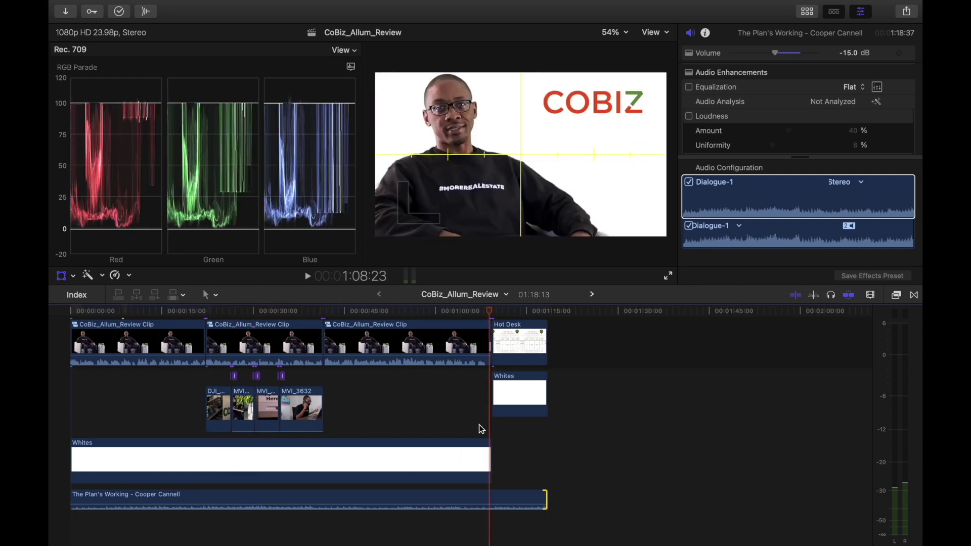
Step: Zoom in around the playhead at the project's end and select The Plan's Working clip
{"action": "scroll", "coordinate": [480, 429], "scroll_direction": "up", "scroll_amount": 5}
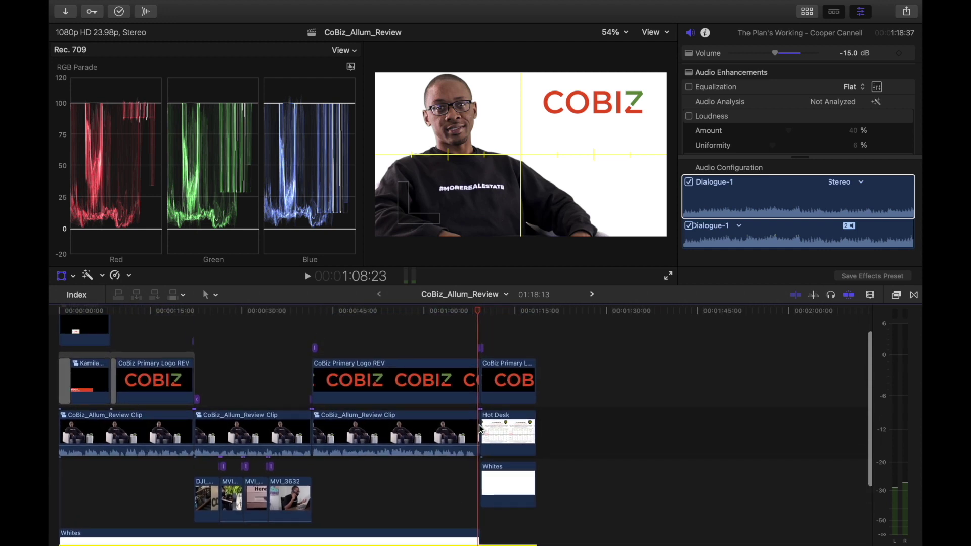
{"action": "scroll", "coordinate": [480, 428], "scroll_direction": "down", "scroll_amount": 2}
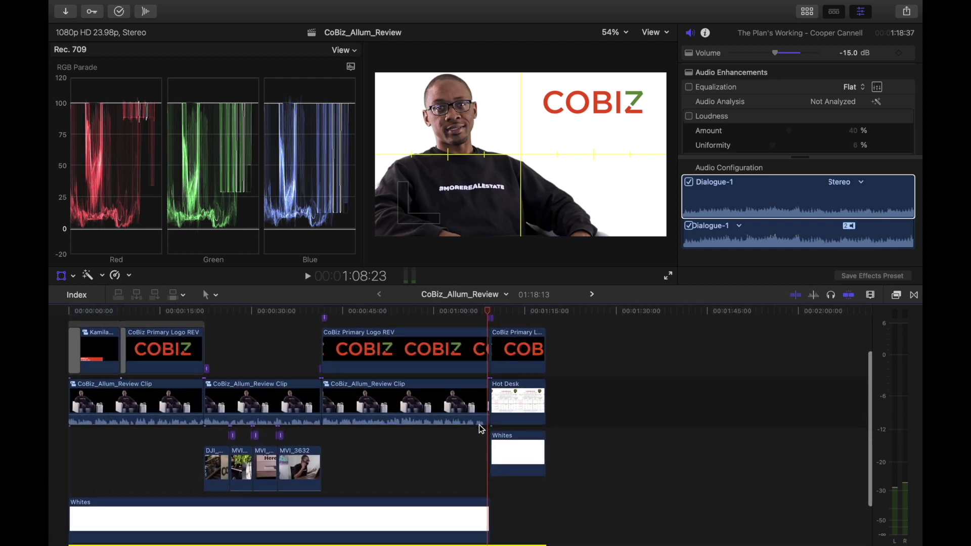
{"action": "scroll", "coordinate": [480, 428], "scroll_direction": "right", "scroll_amount": 1}
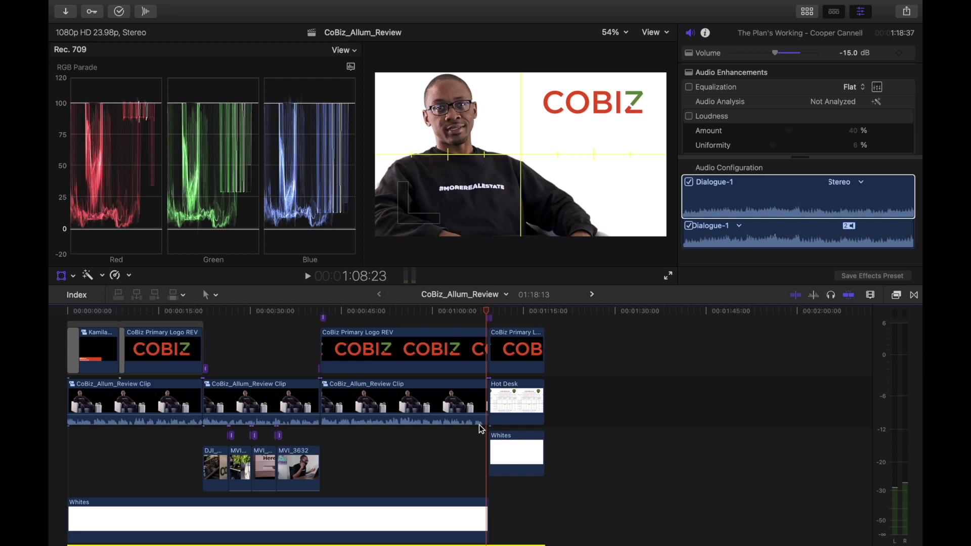
{"action": "scroll", "coordinate": [480, 428], "scroll_direction": "down", "scroll_amount": 3}
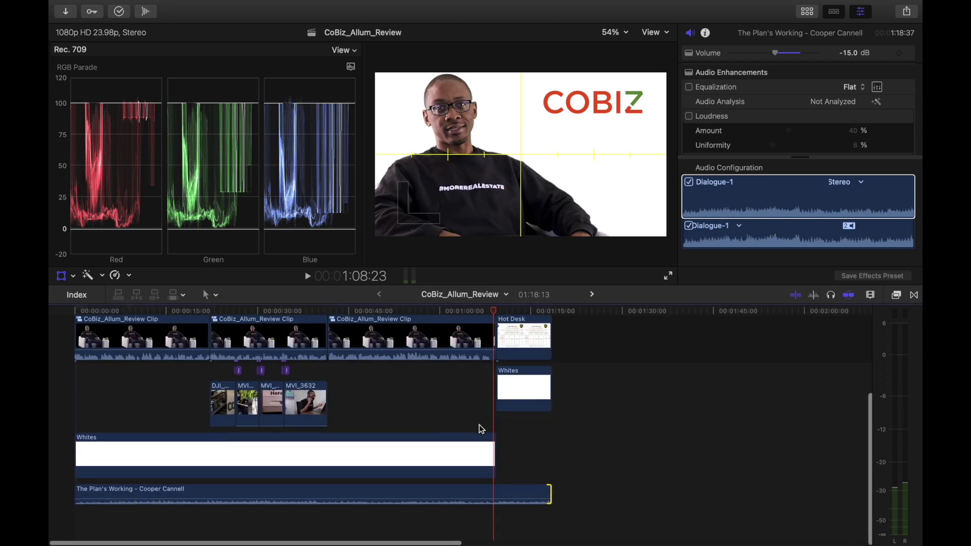
{"action": "key", "text": "super+equal"}
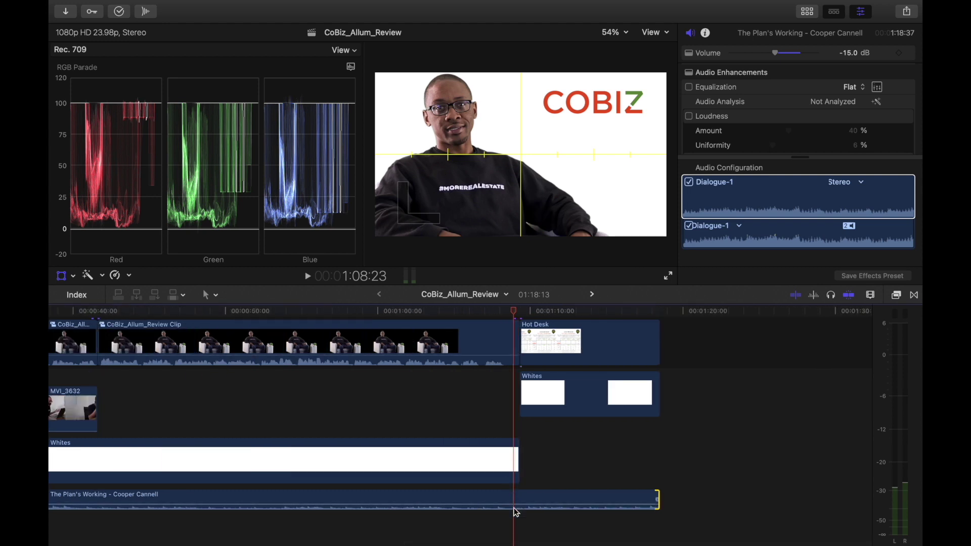
{"action": "left_click", "coordinate": [512, 504]}
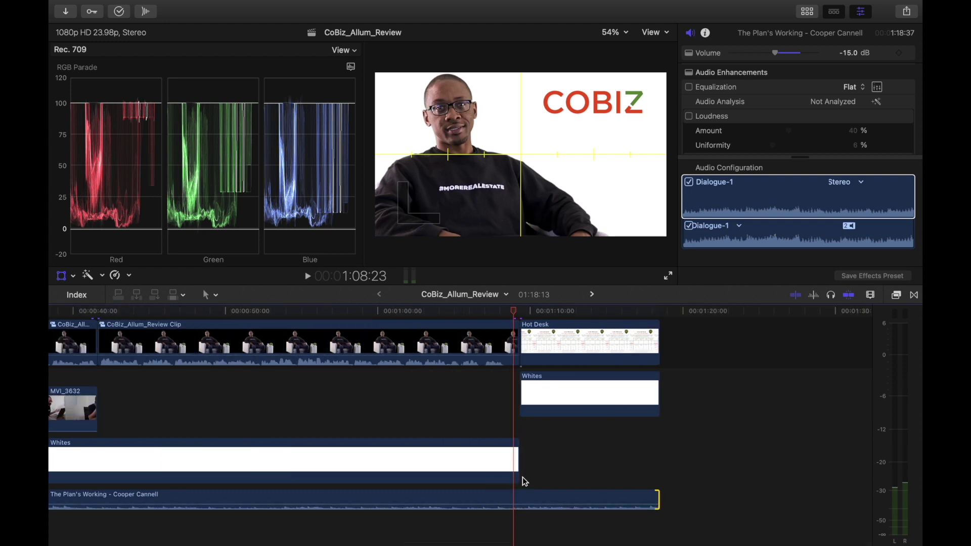
{"action": "scroll", "coordinate": [541, 408], "scroll_direction": "up", "scroll_amount": 2}
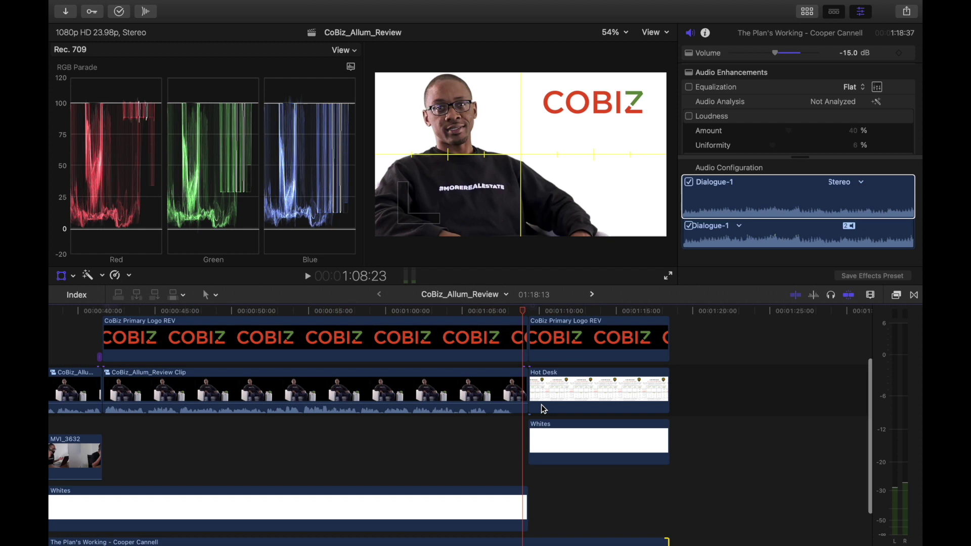
{"action": "left_click_drag", "start_coordinate": [517, 405], "coordinate": [515, 424]}
{"action": "scroll", "coordinate": [515, 423], "scroll_direction": "down", "scroll_amount": 2}
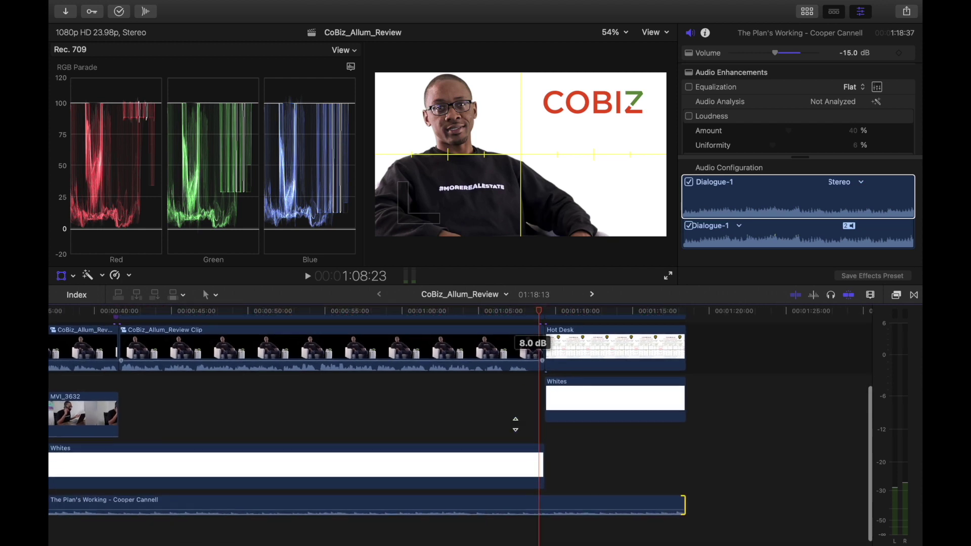
{"action": "scroll", "coordinate": [515, 423], "scroll_direction": "right", "scroll_amount": 2}
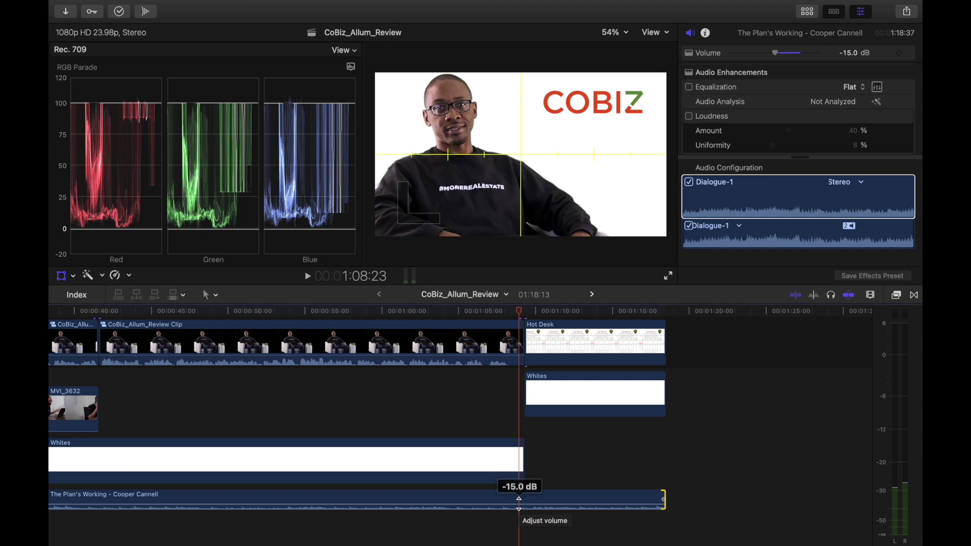
Step: Add volume keyframes on The Plan's Working at the review's end and early in the Hot Desk flyer
{"action": "left_click", "coordinate": [519, 504], "text": "alt"}
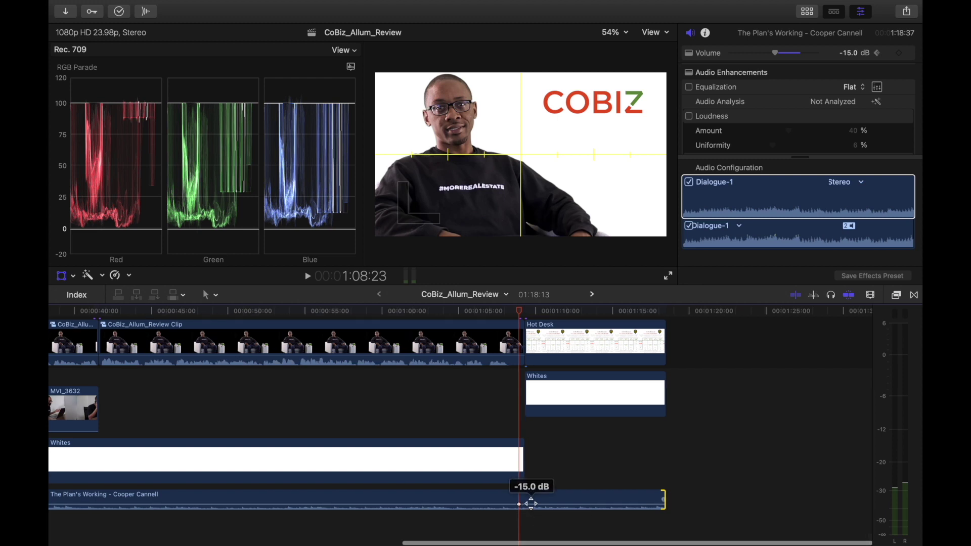
{"action": "scroll", "coordinate": [520, 428], "scroll_direction": "up", "scroll_amount": 2}
{"action": "scroll", "coordinate": [520, 429], "scroll_direction": "up", "scroll_amount": 10}
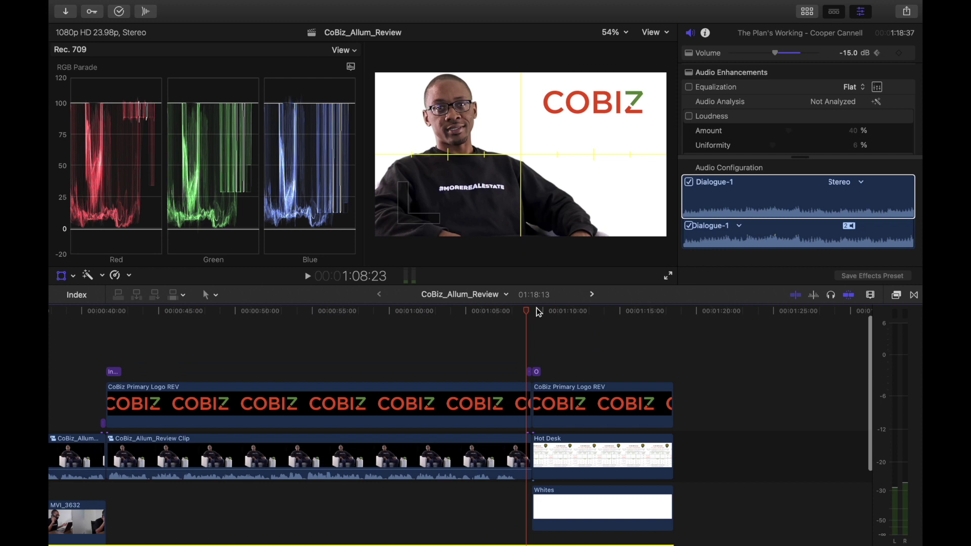
{"action": "left_click", "coordinate": [526, 311]}
{"action": "left_click_drag", "start_coordinate": [526, 311], "coordinate": [553, 317]}
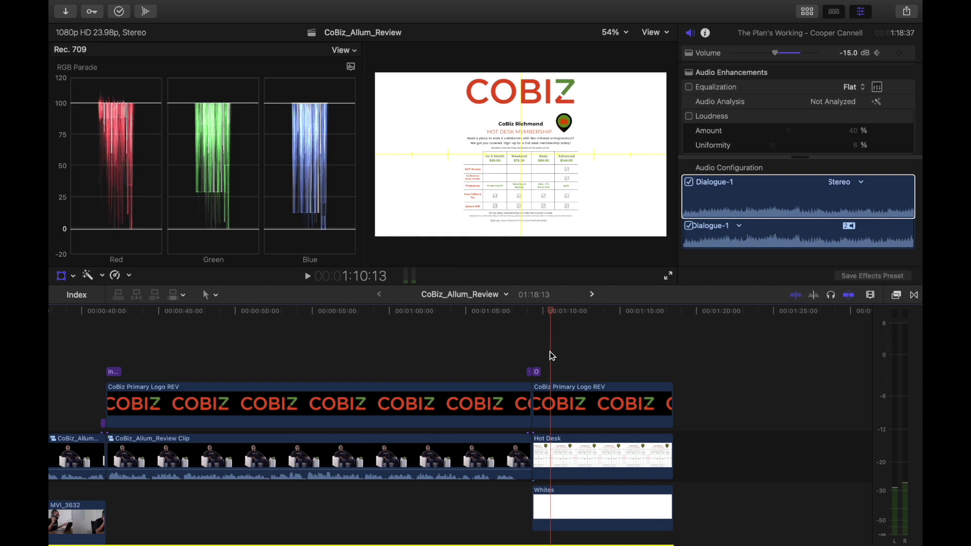
{"action": "scroll", "coordinate": [550, 375], "scroll_direction": "down", "scroll_amount": 7}
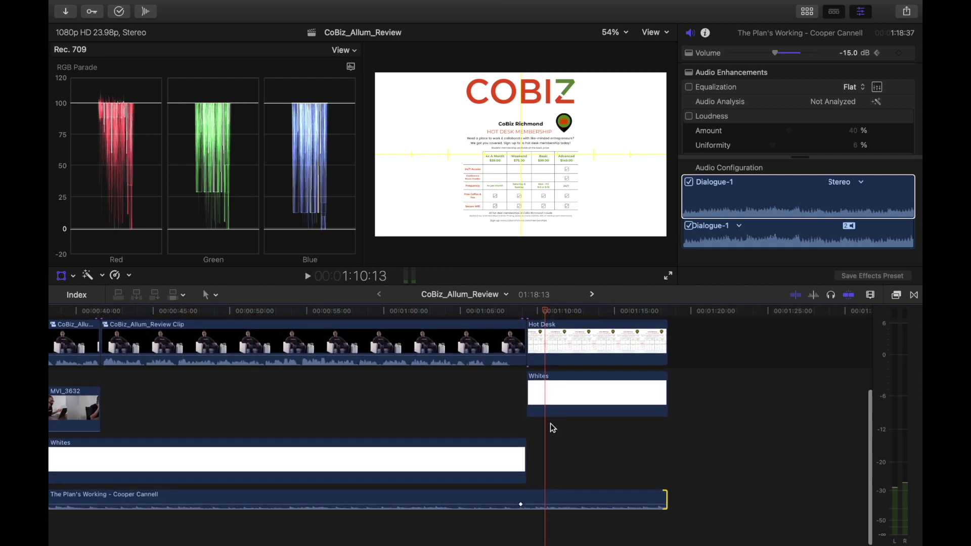
{"action": "left_click", "coordinate": [544, 503]}
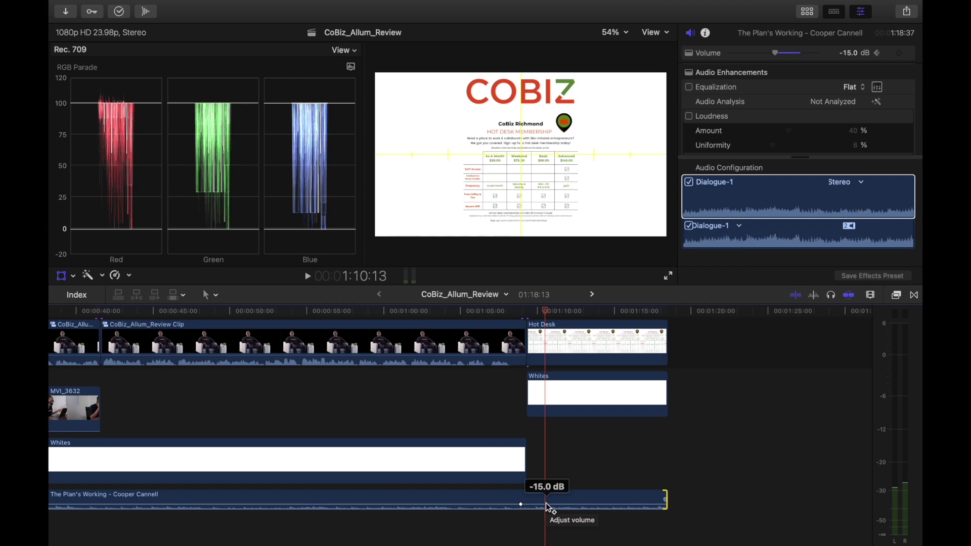
{"action": "left_click", "coordinate": [546, 505], "text": "alt"}
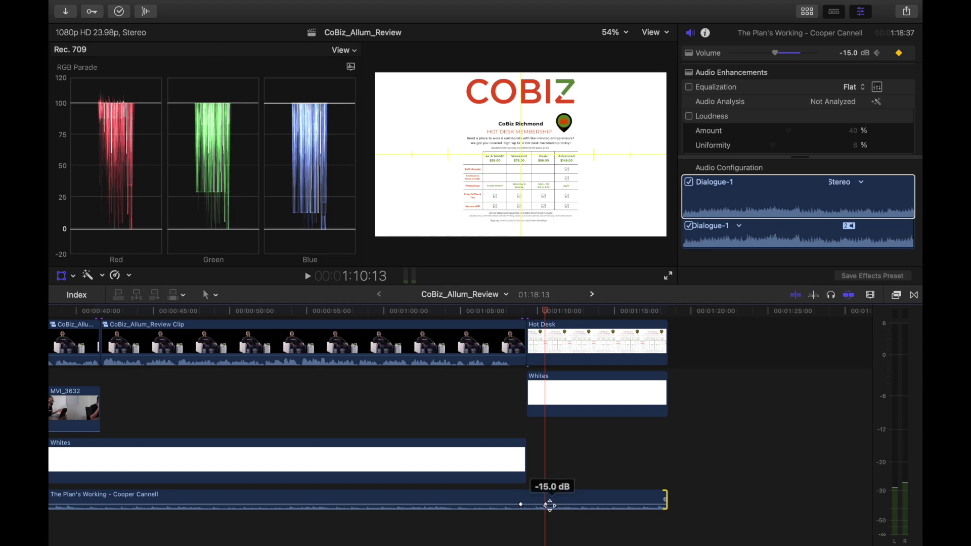
Step: Raise the second music keyframe to 5.0 dB and play back to hear the swell
{"action": "left_click_drag", "start_coordinate": [548, 506], "coordinate": [548, 500]}
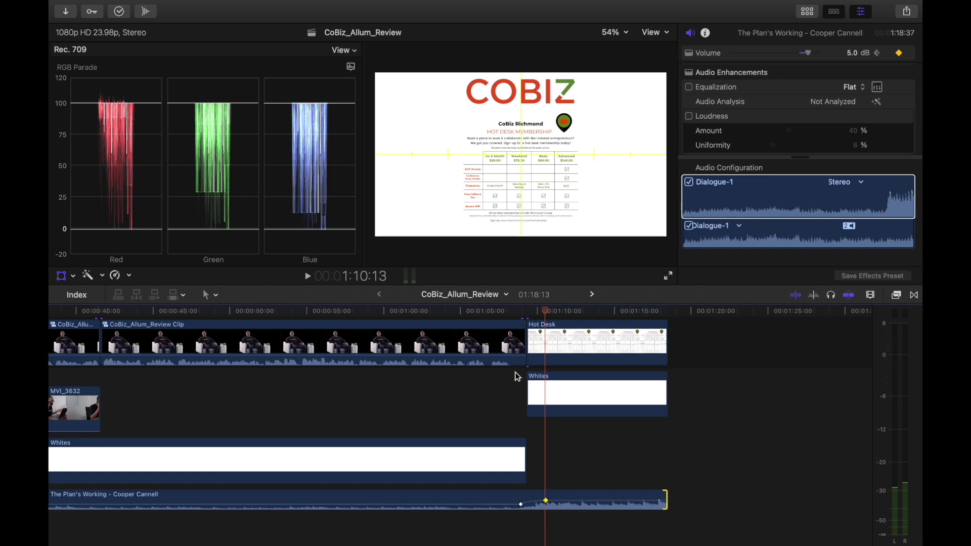
{"action": "left_click", "coordinate": [503, 310]}
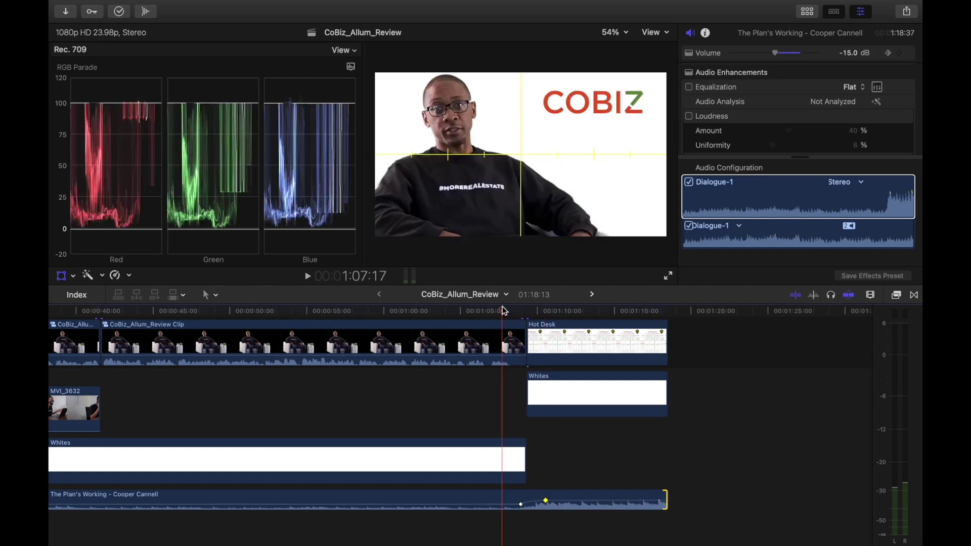
{"action": "key", "text": "space"}
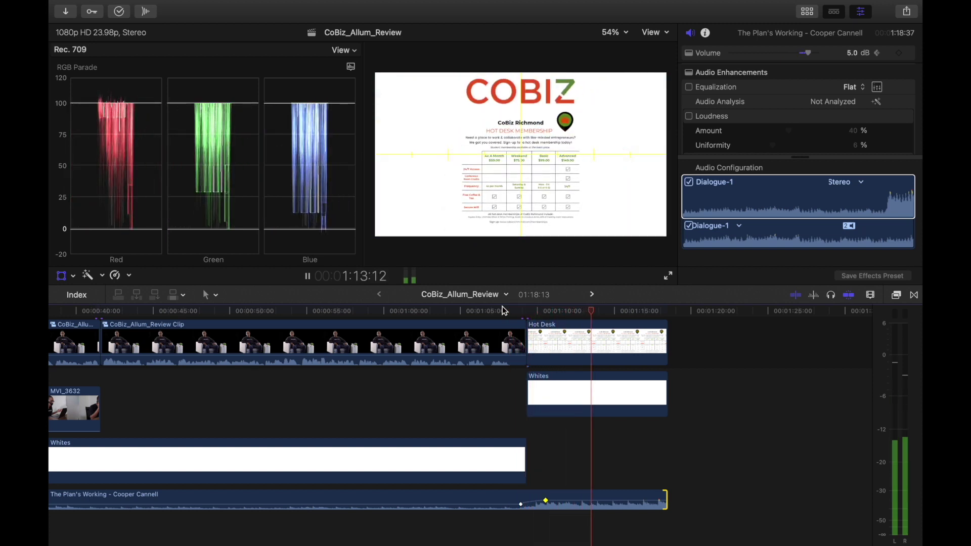
{"action": "key", "text": "space"}
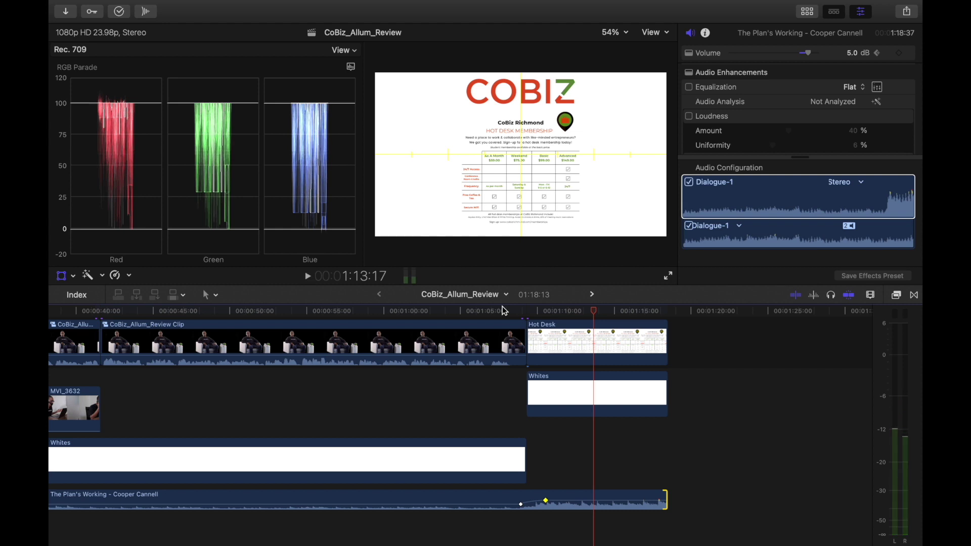
Step: Replay the ending from just before the Hot Desk flyer
{"action": "scroll", "coordinate": [494, 334], "scroll_direction": "up", "scroll_amount": 5}
{"action": "scroll", "coordinate": [495, 333], "scroll_direction": "left", "scroll_amount": 2}
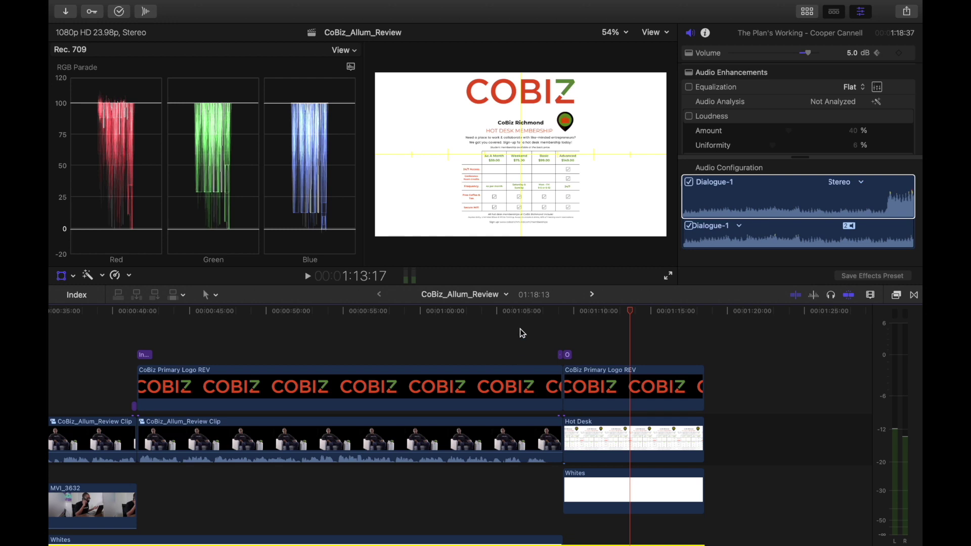
{"action": "left_click", "coordinate": [525, 312]}
{"action": "scroll", "coordinate": [525, 312], "scroll_direction": "down", "scroll_amount": 3}
{"action": "key", "text": "space"}
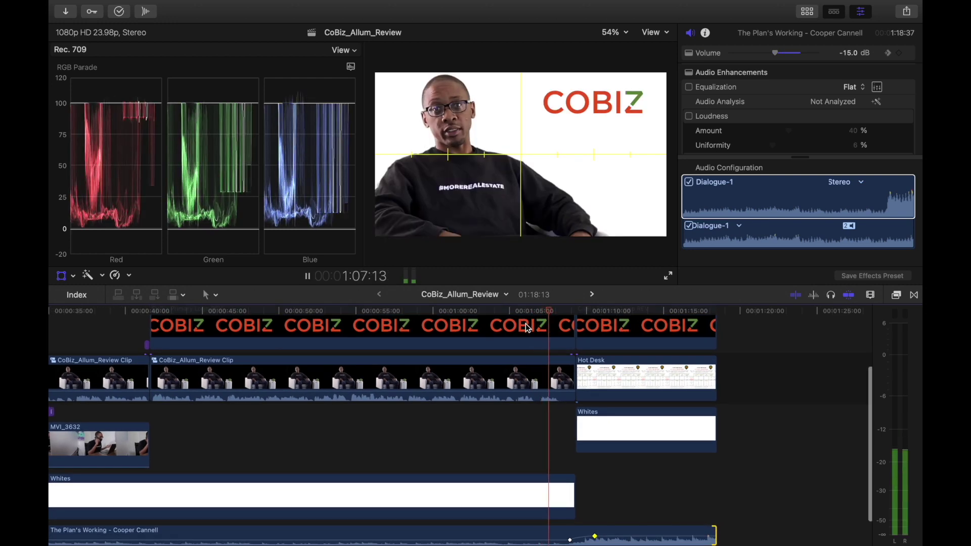
Step: Move the swell's first volume keyframe left to the playhead where the review footage ends
{"action": "key", "text": "space"}
{"action": "scroll", "coordinate": [572, 403], "scroll_direction": "down", "scroll_amount": 2}
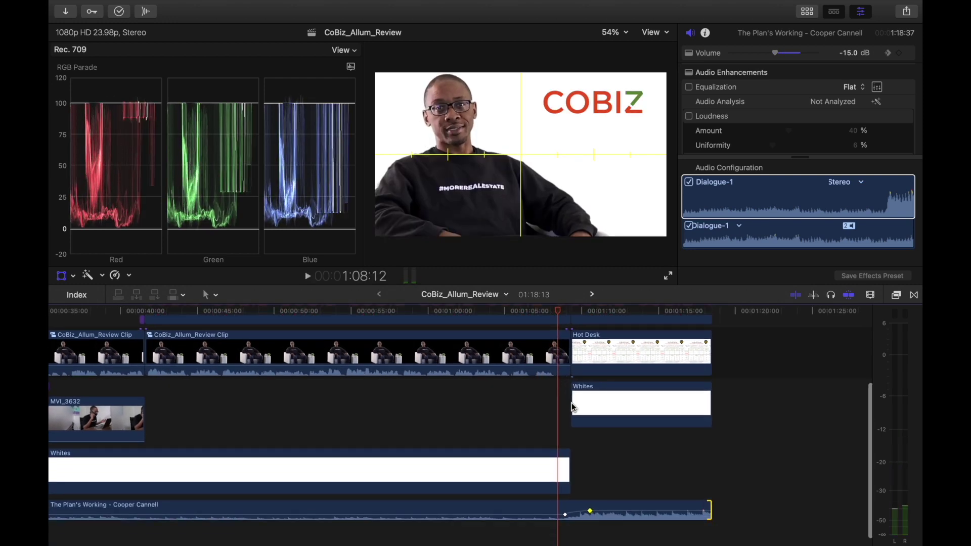
{"action": "scroll", "coordinate": [573, 407], "scroll_direction": "up", "scroll_amount": 2}
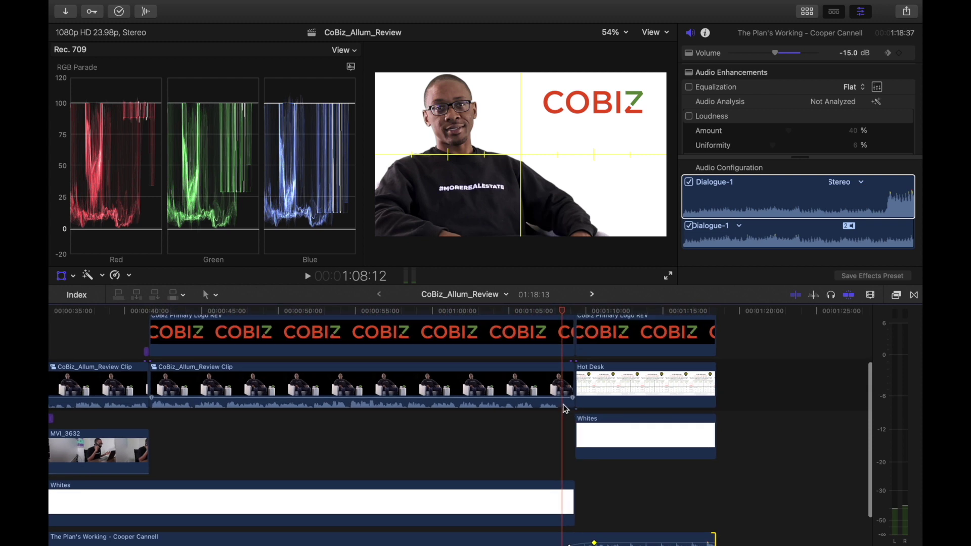
{"action": "scroll", "coordinate": [565, 414], "scroll_direction": "up", "scroll_amount": 3}
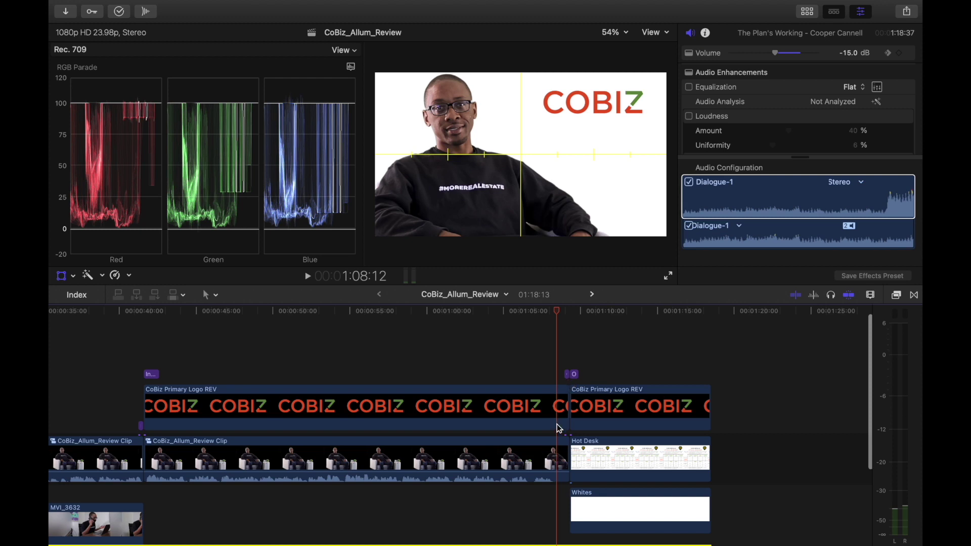
{"action": "scroll", "coordinate": [556, 423], "scroll_direction": "down", "scroll_amount": 5}
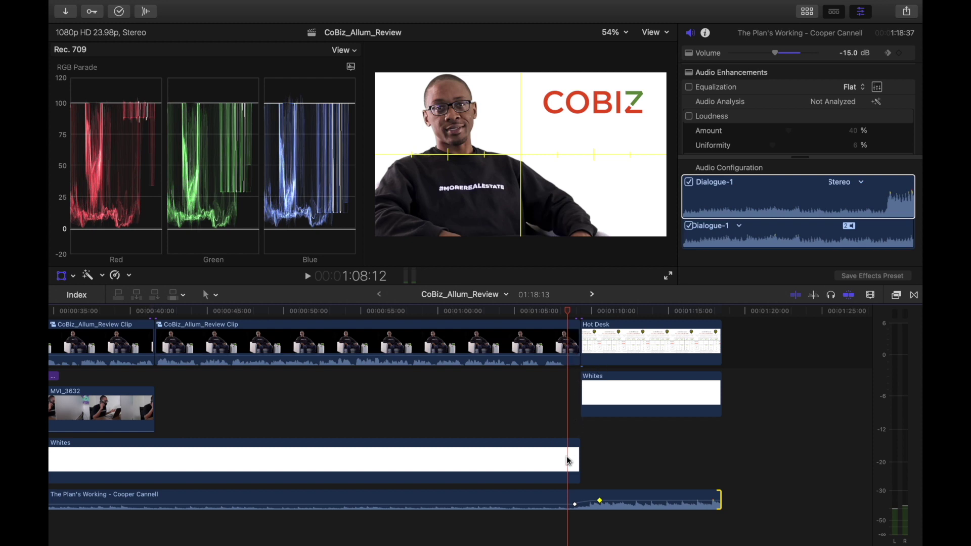
{"action": "left_click_drag", "start_coordinate": [575, 506], "coordinate": [567, 504]}
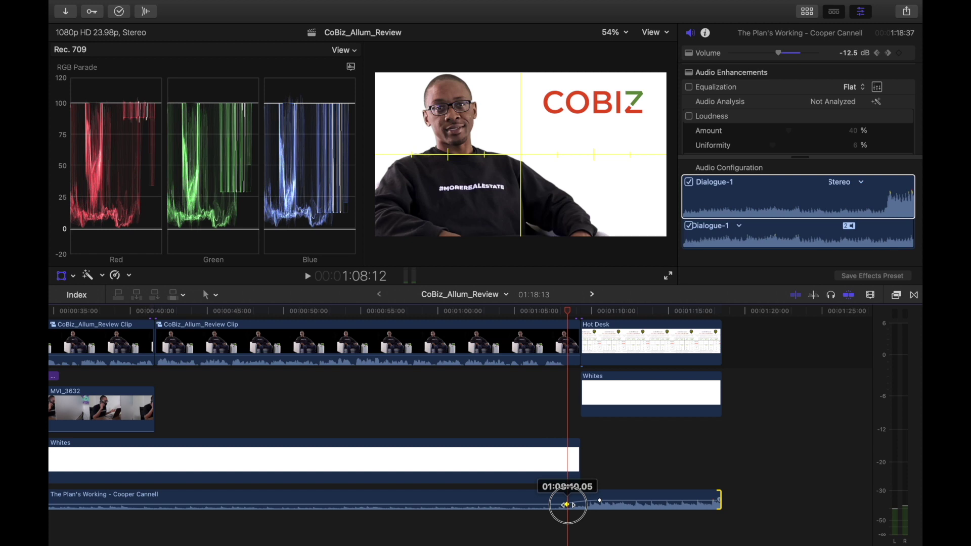
{"action": "left_click_drag", "start_coordinate": [567, 504], "coordinate": [567, 504]}
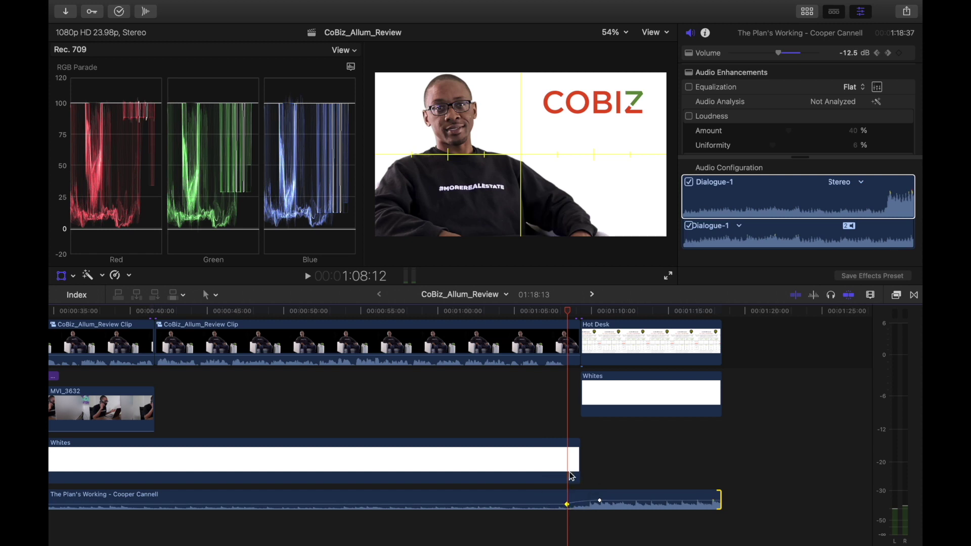
Step: Play the ending to hear the new swell, then fit the whole project and scrub through it
{"action": "left_click", "coordinate": [521, 313]}
{"action": "key", "text": "space"}
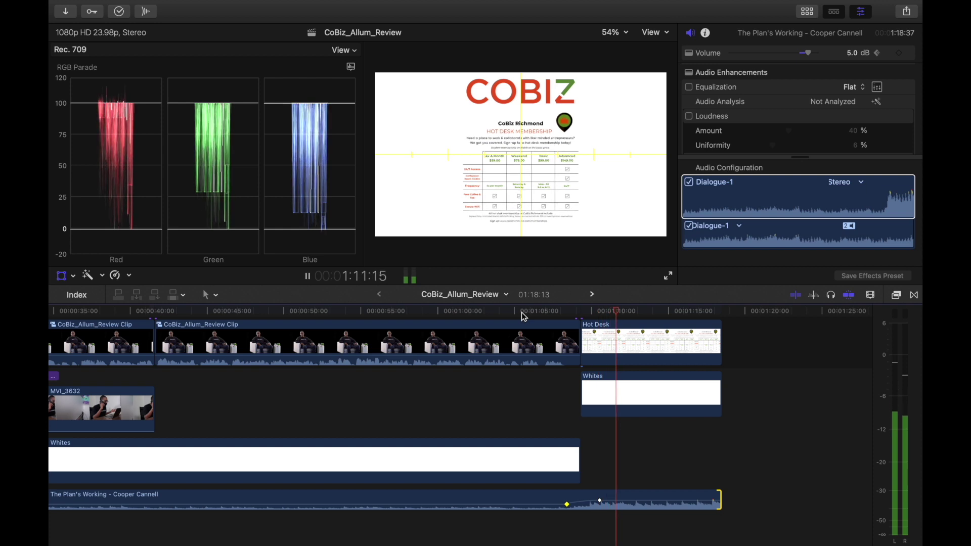
{"action": "key", "text": "space"}
{"action": "key", "text": "super+minus"}
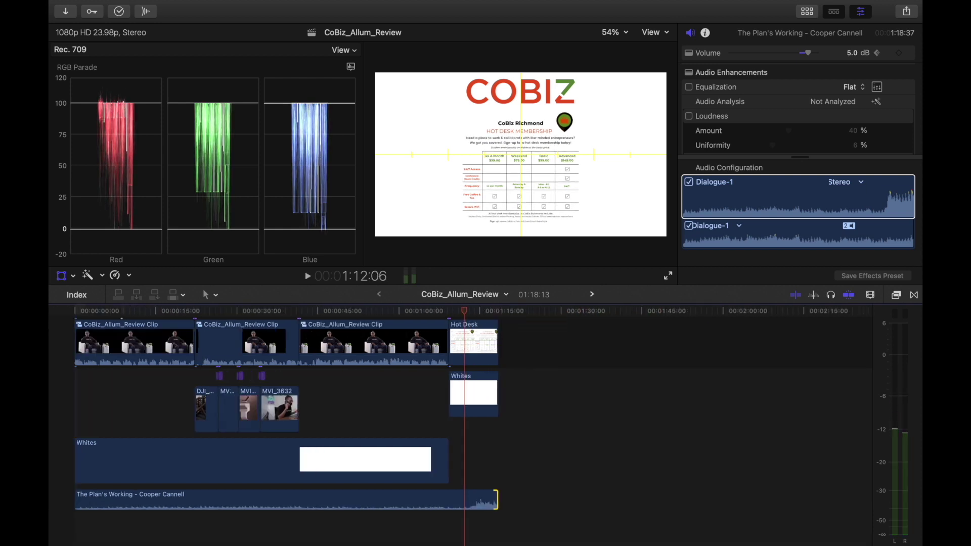
{"action": "left_click_drag", "start_coordinate": [437, 310], "coordinate": [75, 324]}
Step: Restore the Default workspace, zoom the timeline in on the opening, and show the Titles browser
{"action": "scroll", "coordinate": [131, 412], "scroll_direction": "up", "scroll_amount": 5}
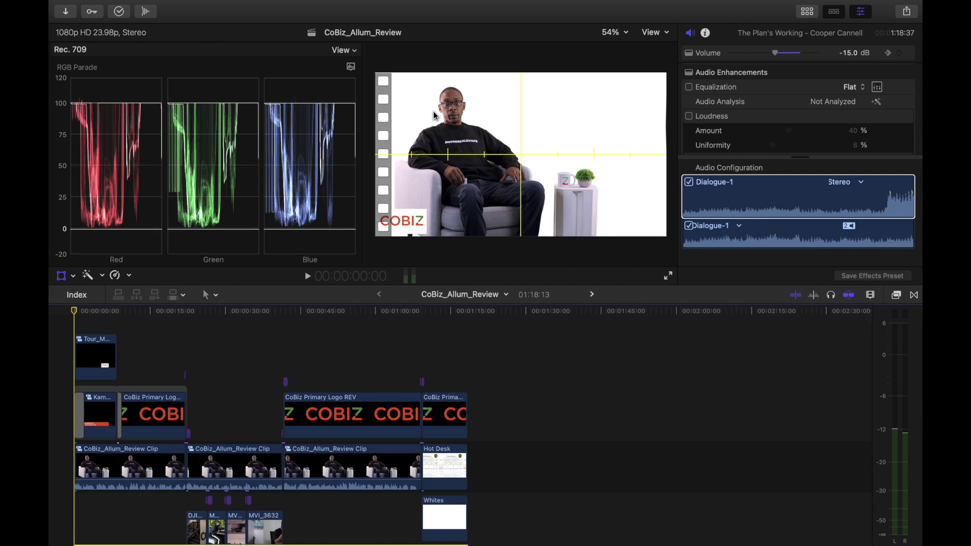
{"action": "mouse_move", "coordinate": [445, 5]}
{"action": "left_click", "coordinate": [380, 6]}
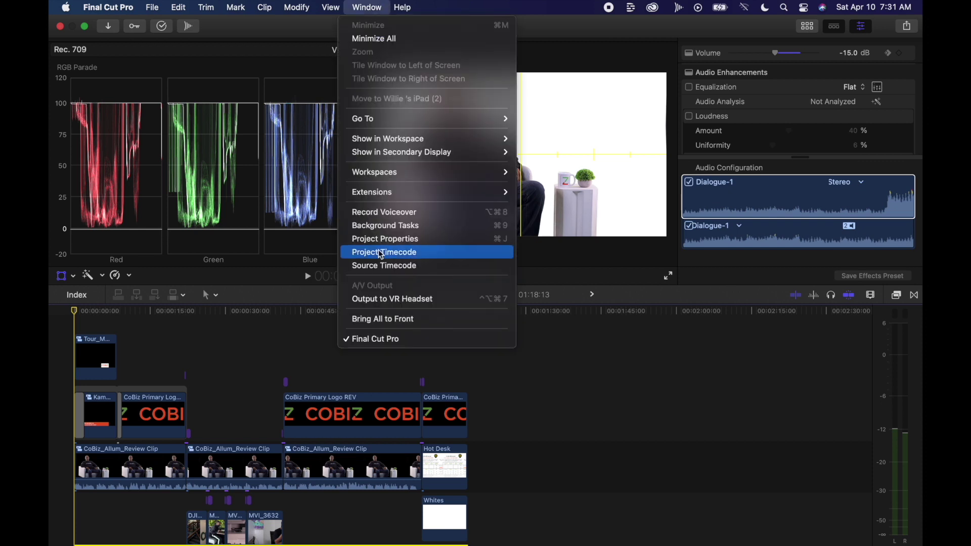
{"action": "mouse_move", "coordinate": [457, 174]}
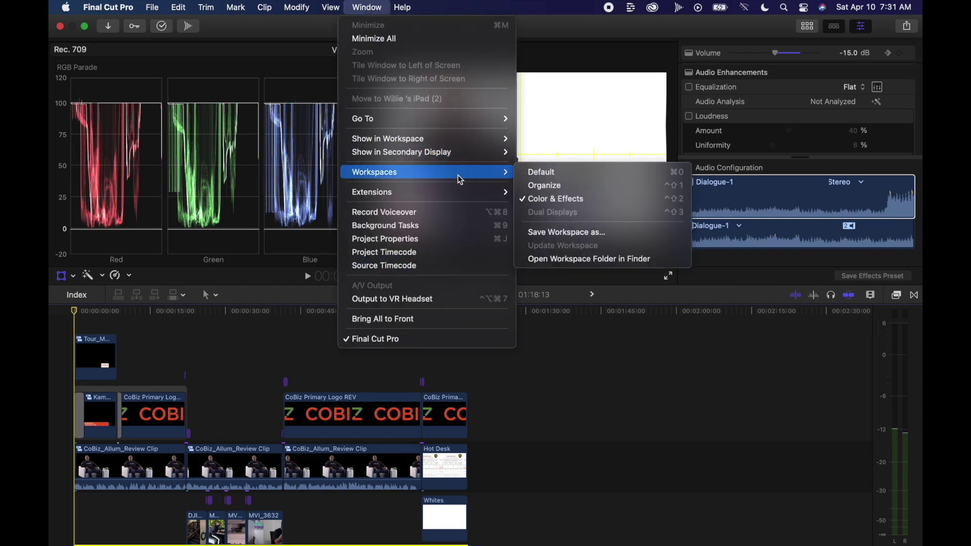
{"action": "left_click", "coordinate": [559, 174]}
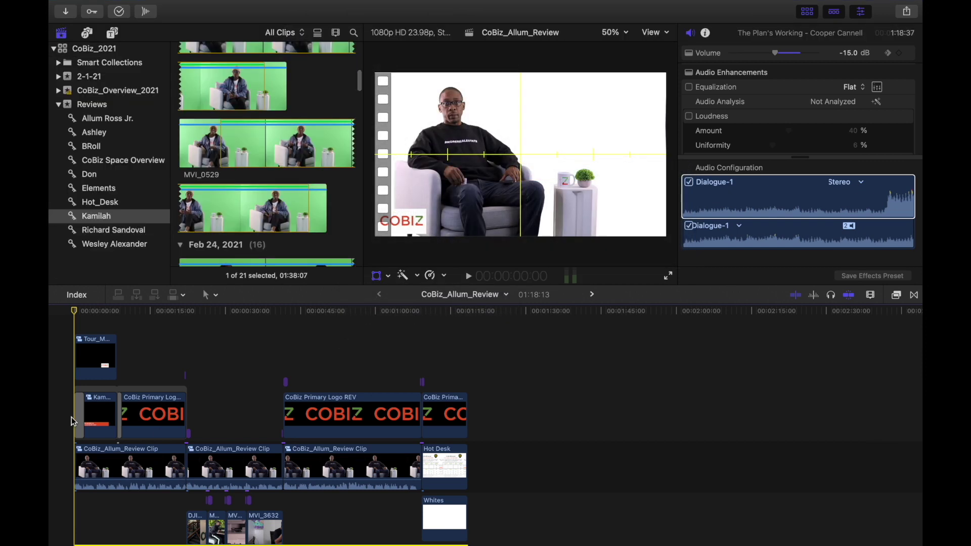
{"action": "key", "text": "super+equal"}
{"action": "key", "text": "super+equal"}
{"action": "key", "text": "super+equal"}
{"action": "key", "text": "super+equal"}
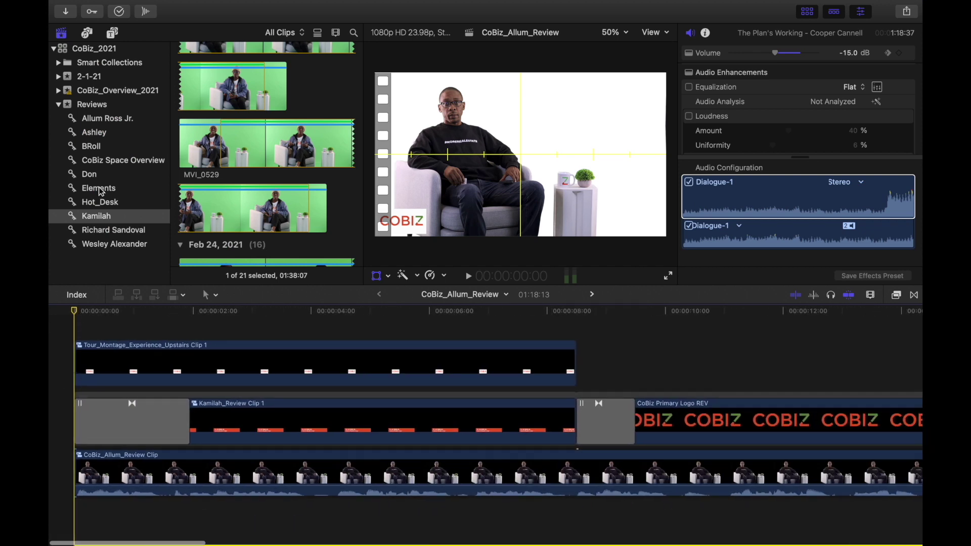
{"action": "left_click", "coordinate": [112, 33]}
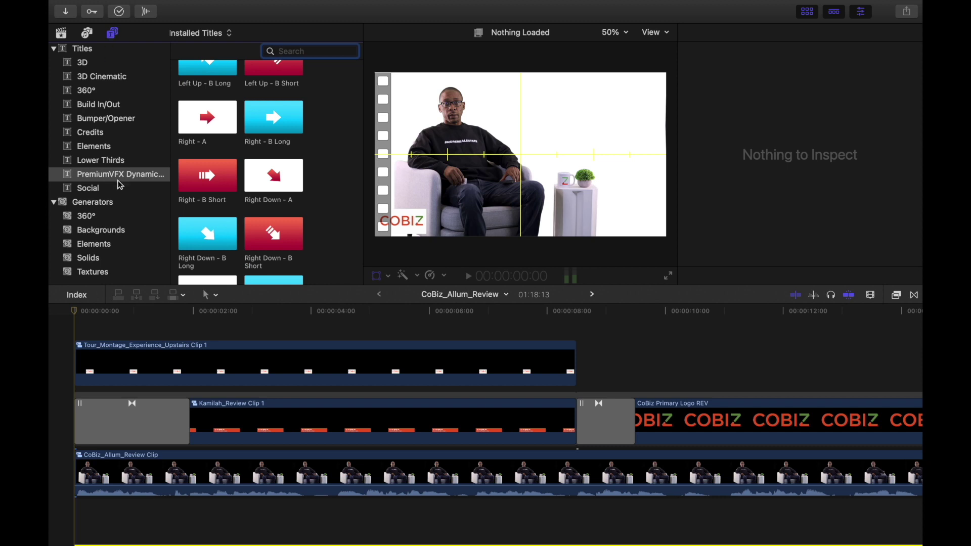
Step: Place the PremiumVFX Dynamic Zoom 'In - B Long' title at the very start of the timeline
{"action": "scroll", "coordinate": [191, 222], "scroll_direction": "down", "scroll_amount": 2}
{"action": "scroll", "coordinate": [191, 222], "scroll_direction": "down", "scroll_amount": 5}
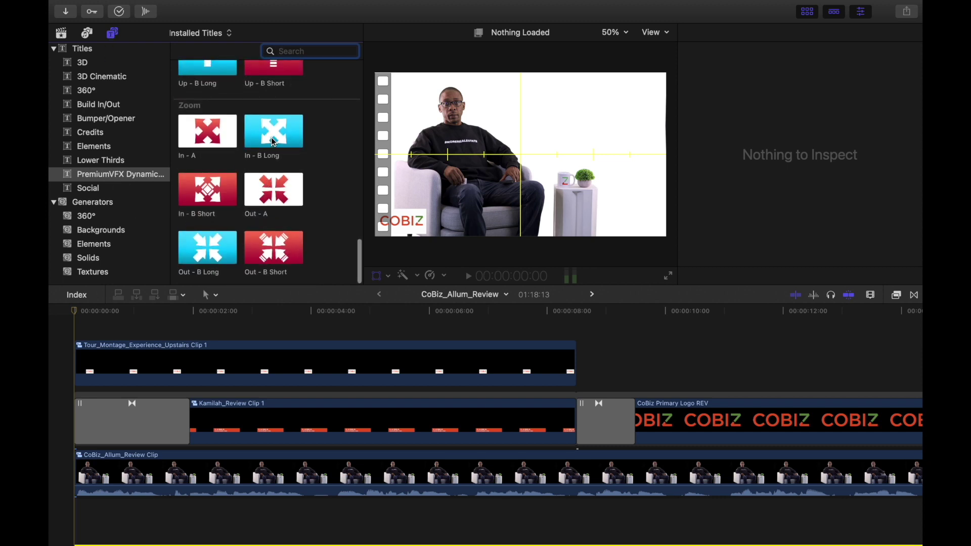
{"action": "left_click", "coordinate": [286, 143]}
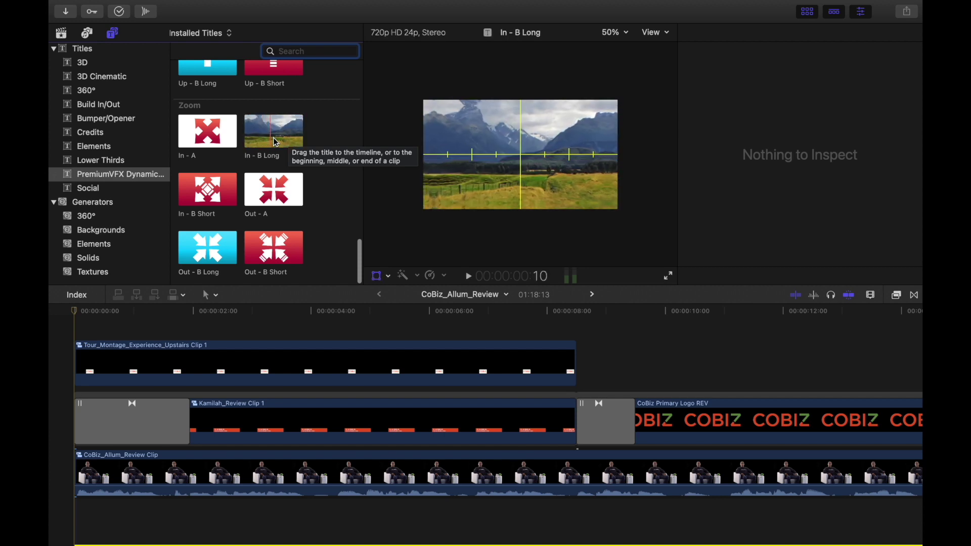
{"action": "left_click_drag", "start_coordinate": [298, 140], "coordinate": [67, 323]}
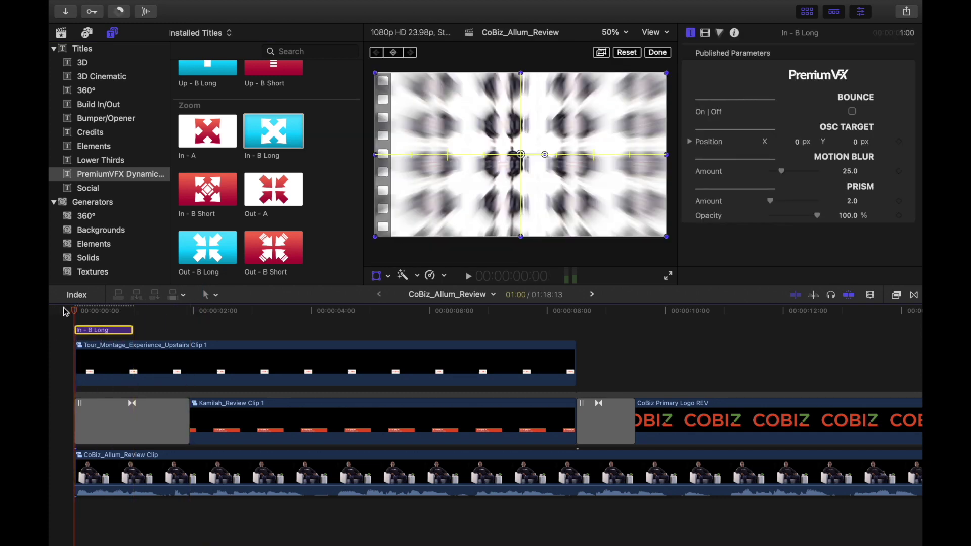
Step: Play the opening from the start to preview the new zoom title
{"action": "key", "text": "space"}
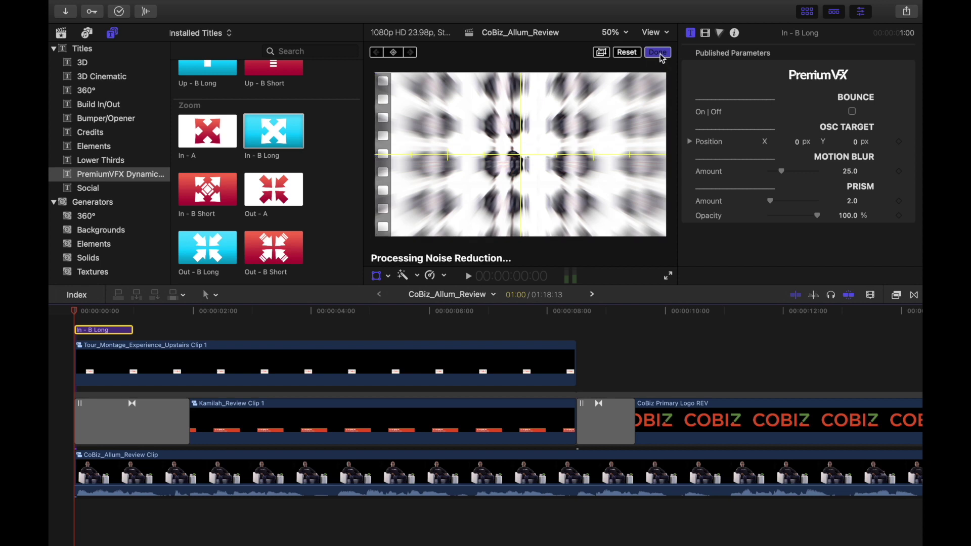
{"action": "key", "text": "space"}
{"action": "key", "text": "Home"}
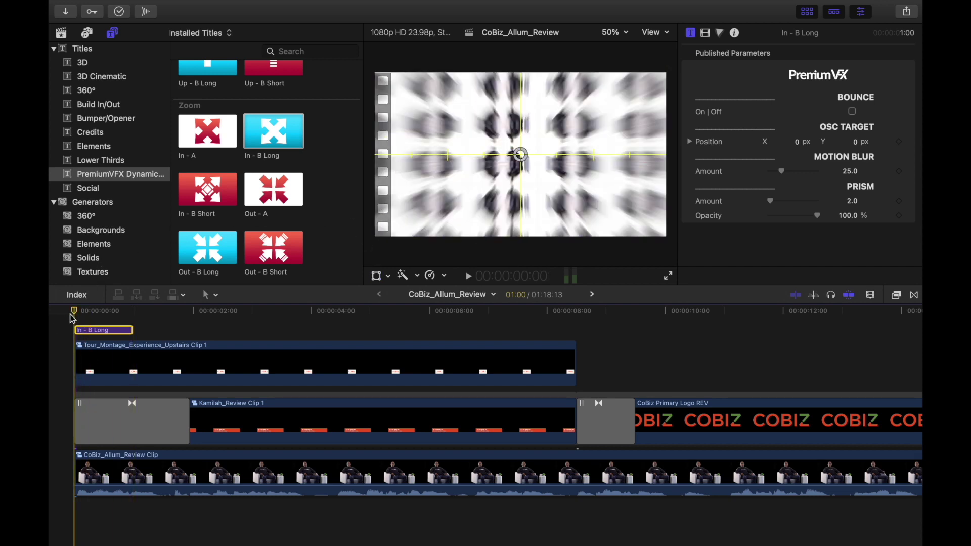
{"action": "key", "text": "space"}
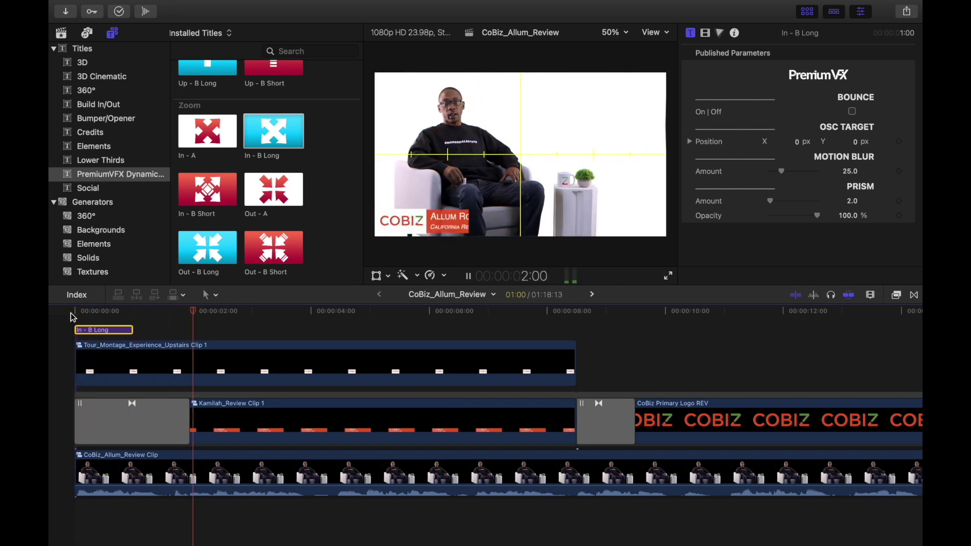
{"action": "key", "text": "space"}
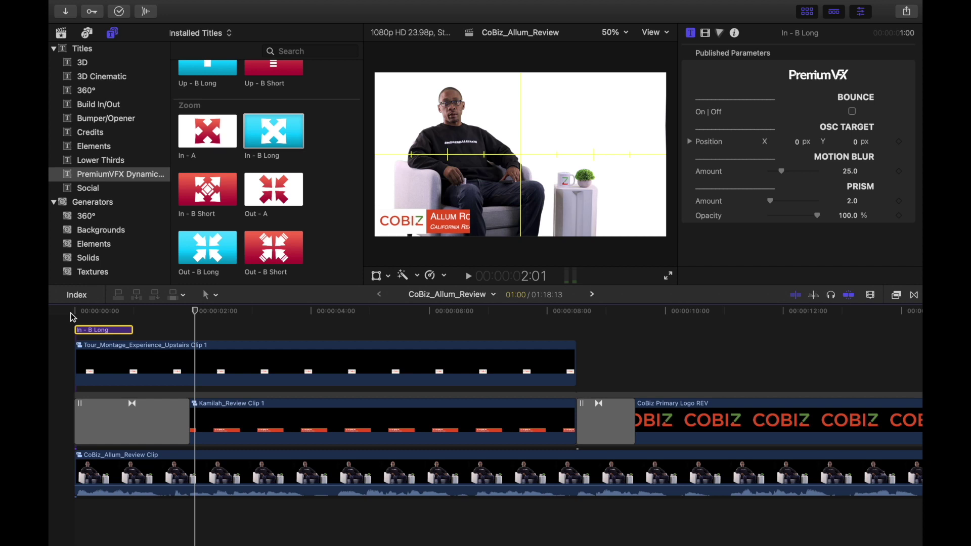
Step: A few frames into the title, drag the zoom target in the viewer onto the presenter's face
{"action": "left_click", "coordinate": [74, 312]}
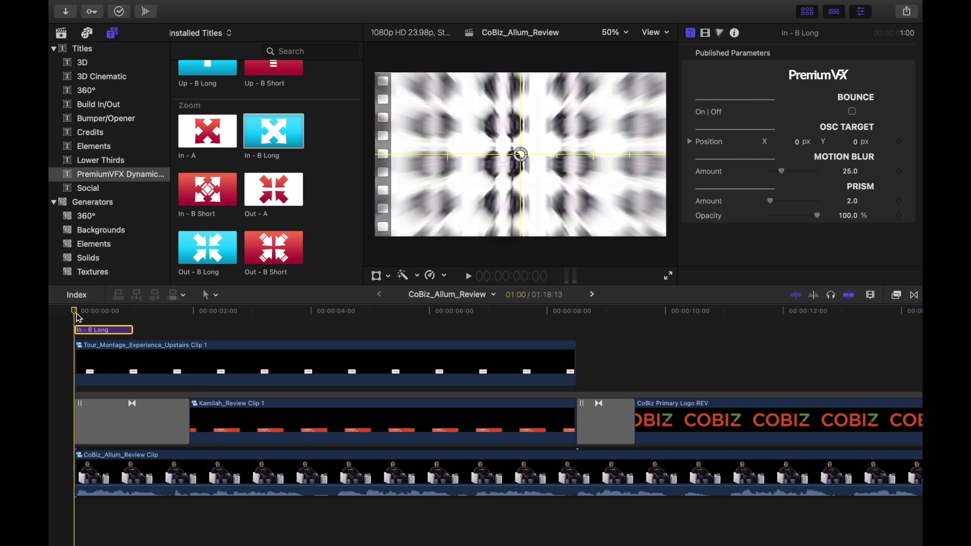
{"action": "left_click", "coordinate": [99, 310]}
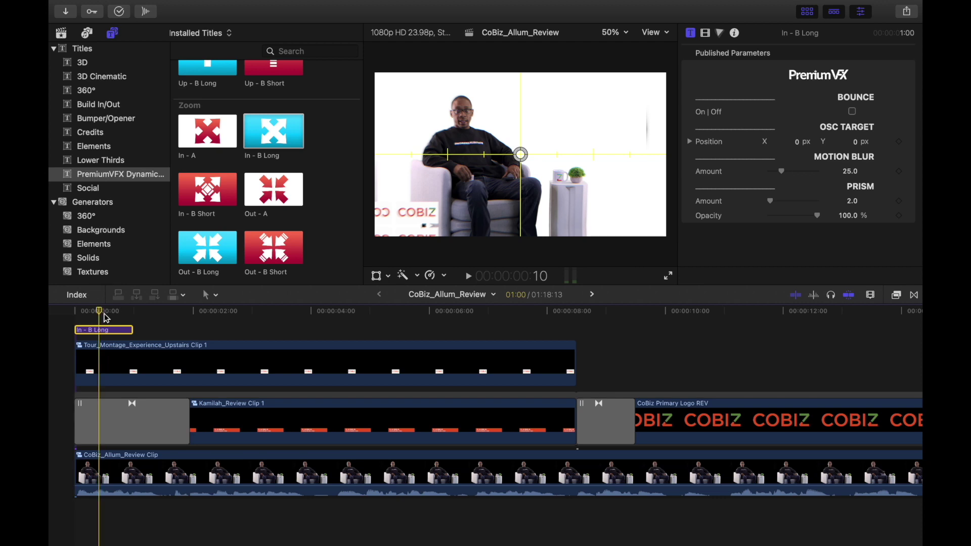
{"action": "left_click_drag", "start_coordinate": [521, 154], "coordinate": [455, 107]}
Step: Replay the opening from the beginning to check the retargeted zoom, then select the CoBiz_Allum_Review Clip
{"action": "key", "text": "Home"}
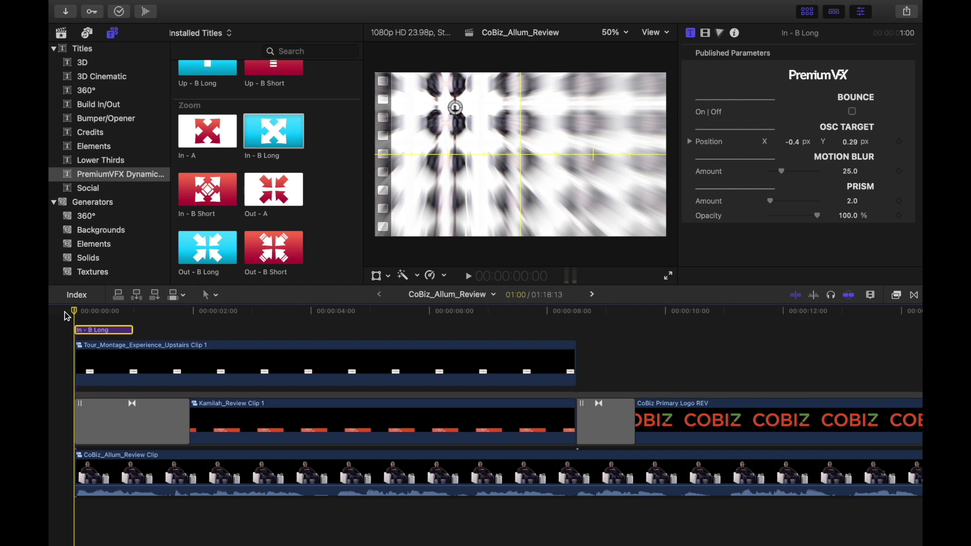
{"action": "key", "text": "space"}
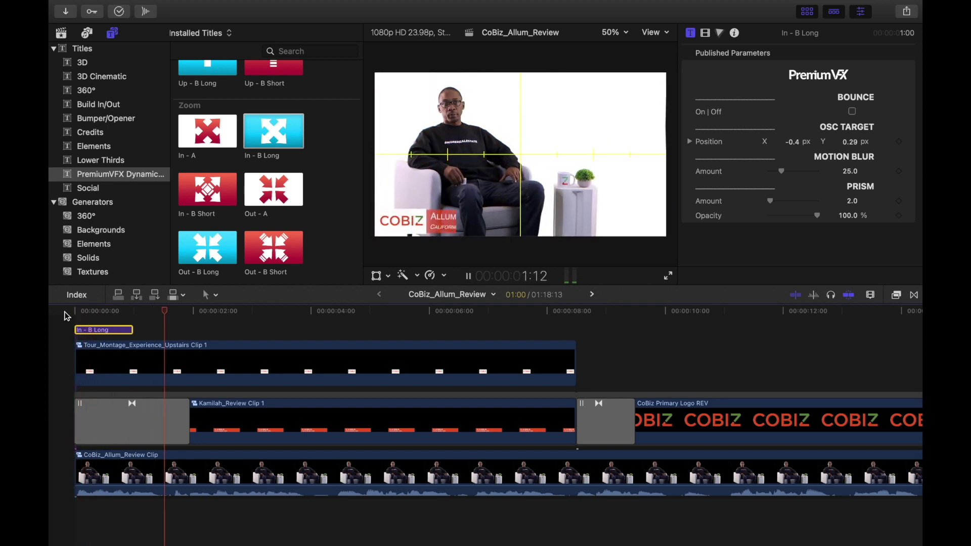
{"action": "key", "text": "space"}
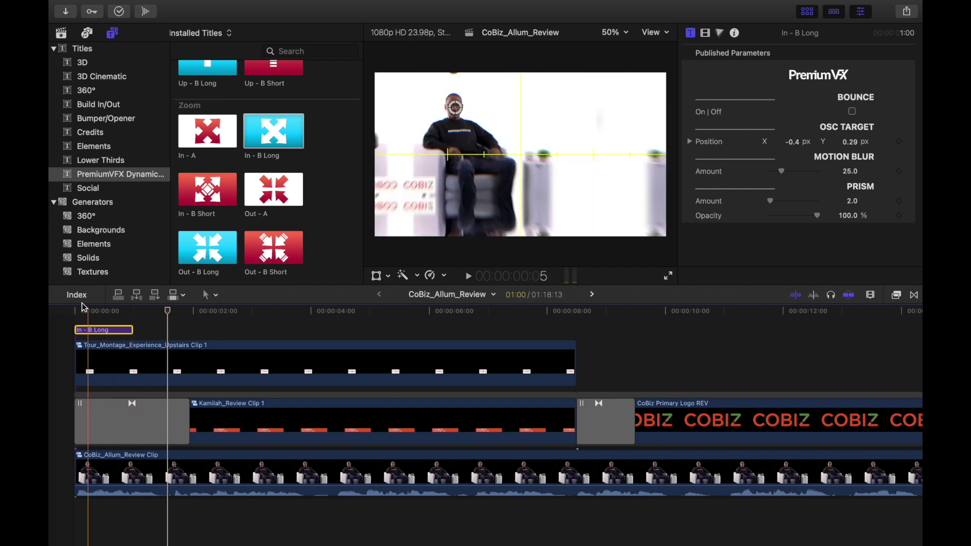
{"action": "left_click", "coordinate": [56, 312]}
{"action": "key", "text": "space"}
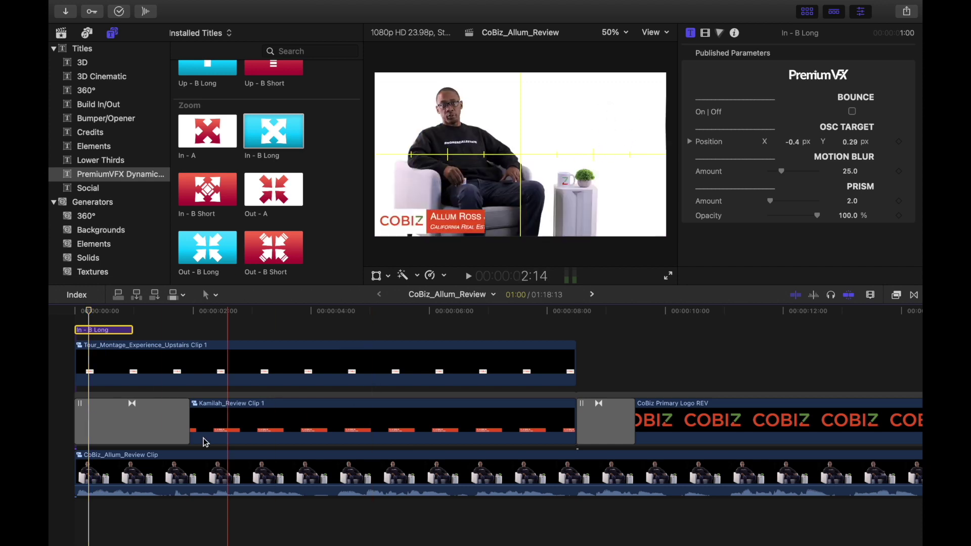
{"action": "left_click", "coordinate": [136, 476]}
Step: In the Video inspector, set Crop Right on the CoBiz_Allum_Review Clip to 122 px
{"action": "left_click", "coordinate": [747, 217]}
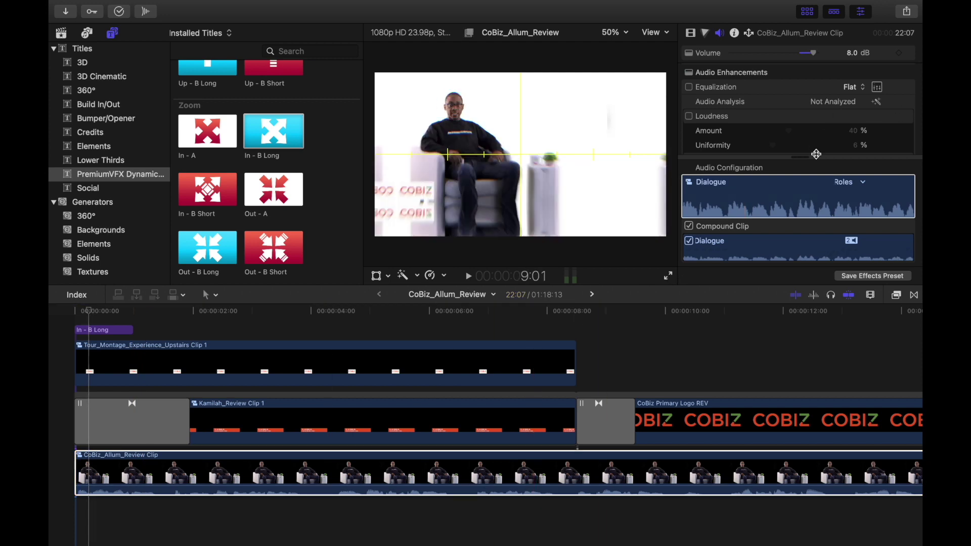
{"action": "scroll", "coordinate": [795, 150], "scroll_direction": "down", "scroll_amount": 5}
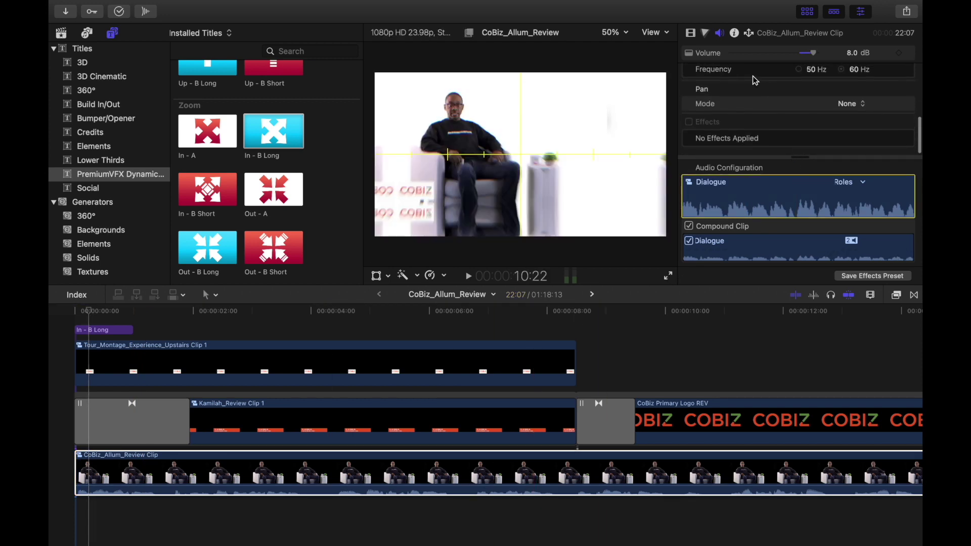
{"action": "left_click", "coordinate": [690, 33]}
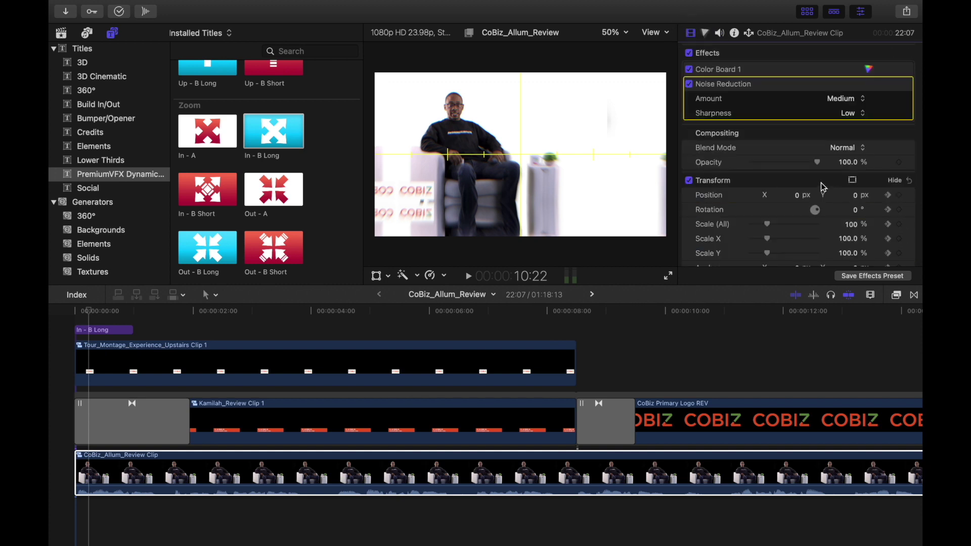
{"action": "scroll", "coordinate": [823, 184], "scroll_direction": "down", "scroll_amount": 5}
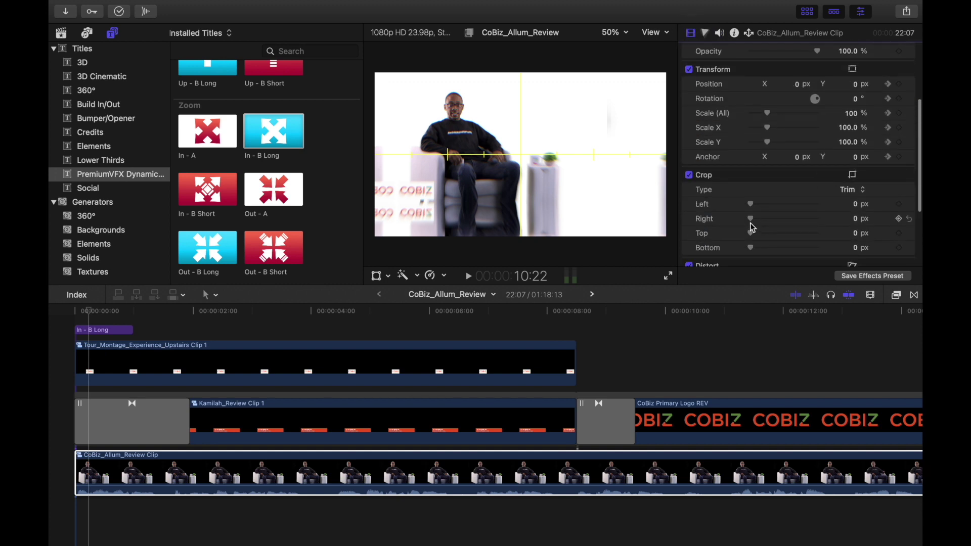
{"action": "left_click_drag", "start_coordinate": [749, 219], "coordinate": [758, 221]}
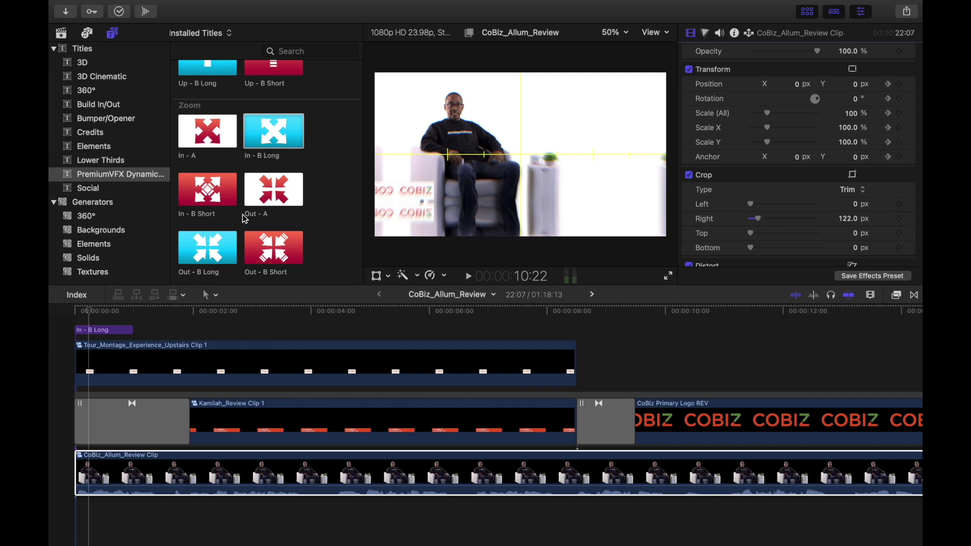
Step: Play the opening from the start to review the crop, then zoom the timeline out
{"action": "left_click", "coordinate": [87, 310]}
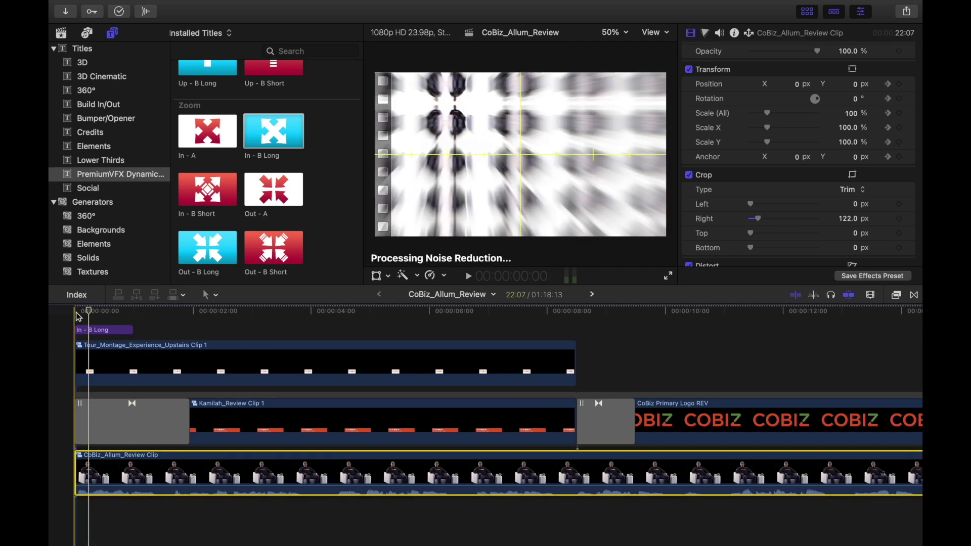
{"action": "key", "text": "space"}
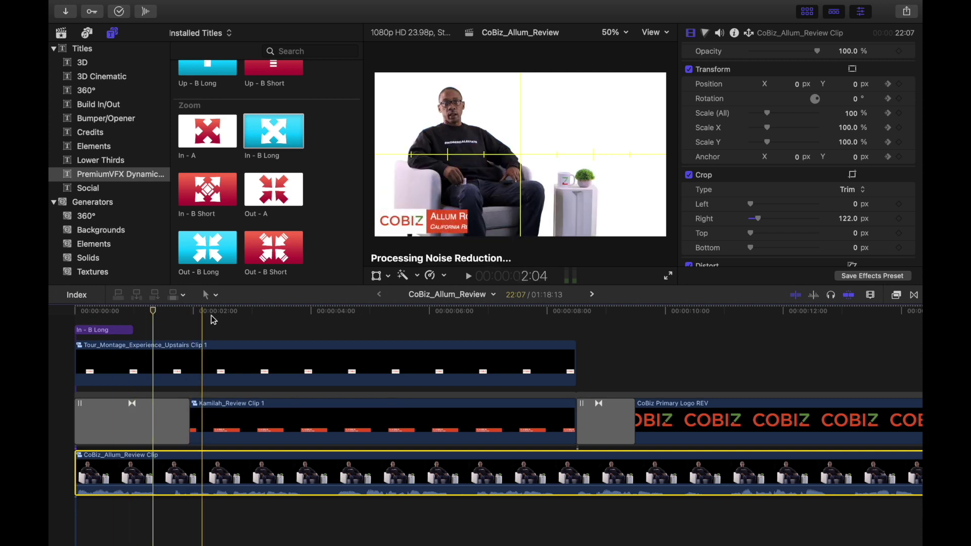
{"action": "key", "text": "super+minus"}
{"action": "key", "text": "super+minus"}
{"action": "key", "text": "super+minus"}
{"action": "key", "text": "super+minus"}
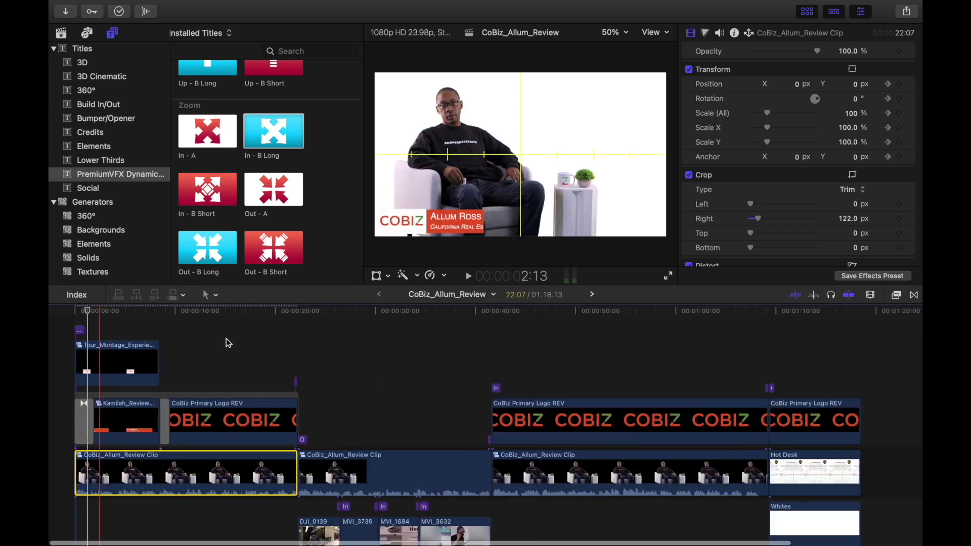
{"action": "scroll", "coordinate": [325, 390], "scroll_direction": "down", "scroll_amount": 5}
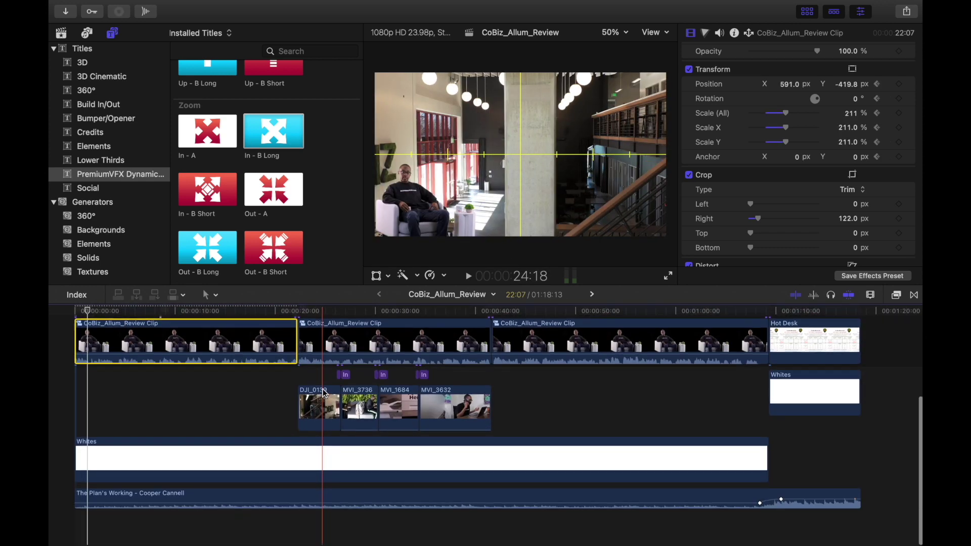
{"action": "scroll", "coordinate": [325, 394], "scroll_direction": "up", "scroll_amount": 4}
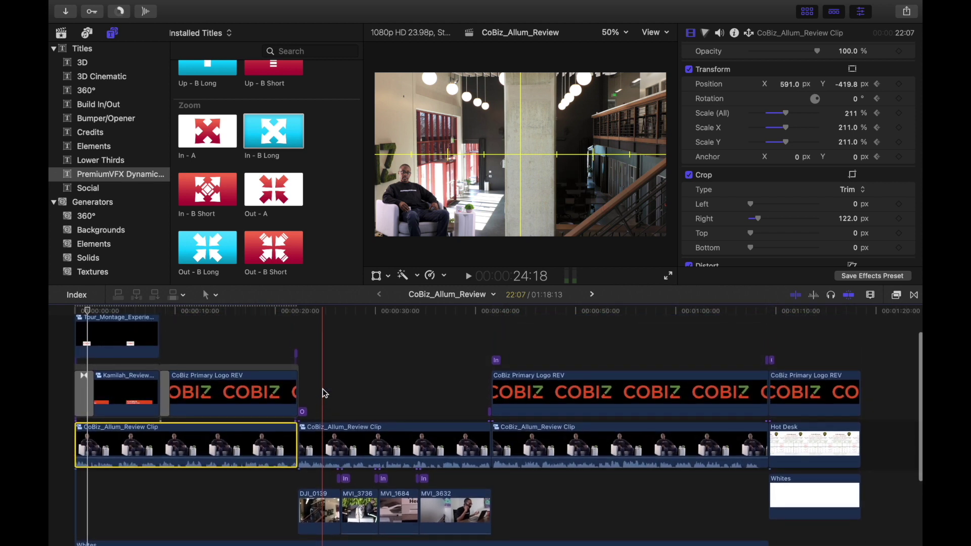